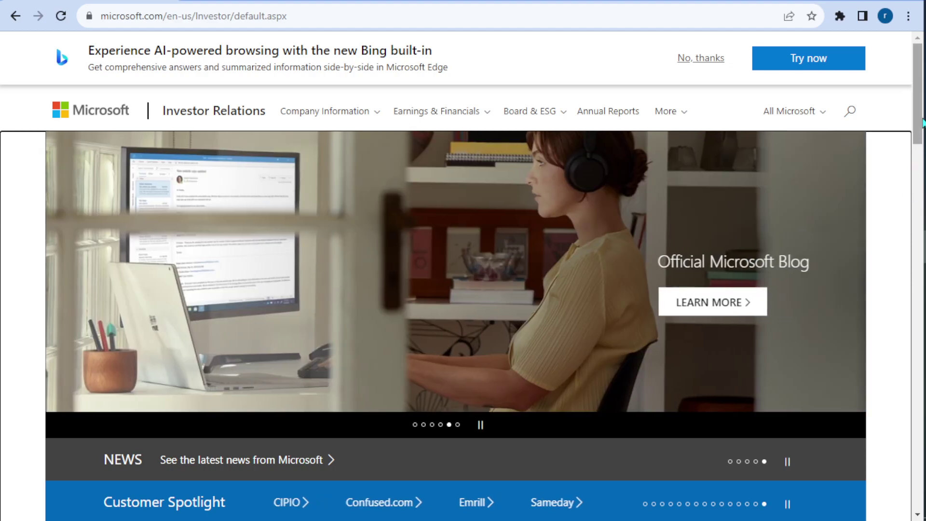
- Open the Press Release & Webcast page of the earnings releases on the Microsoft Investor Relations site
left_click_drag(922, 123, 917, 100)
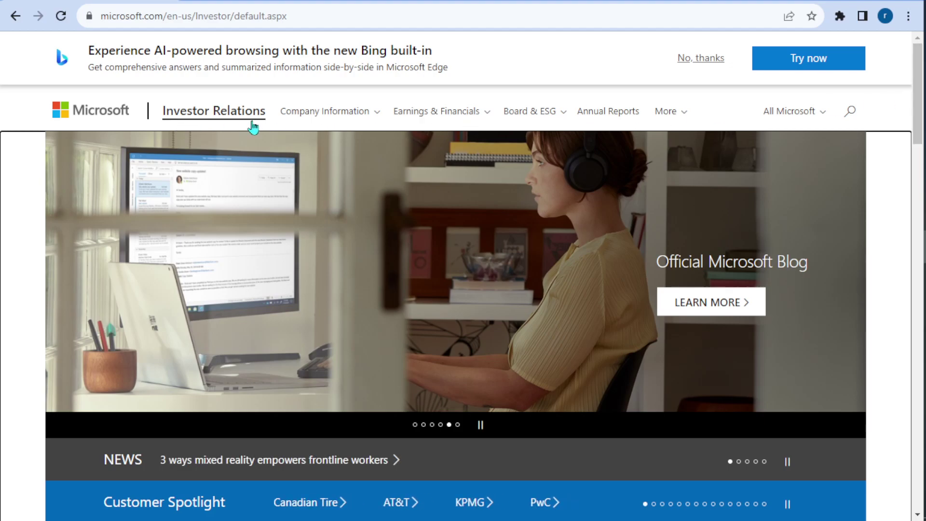
left_click(454, 113)
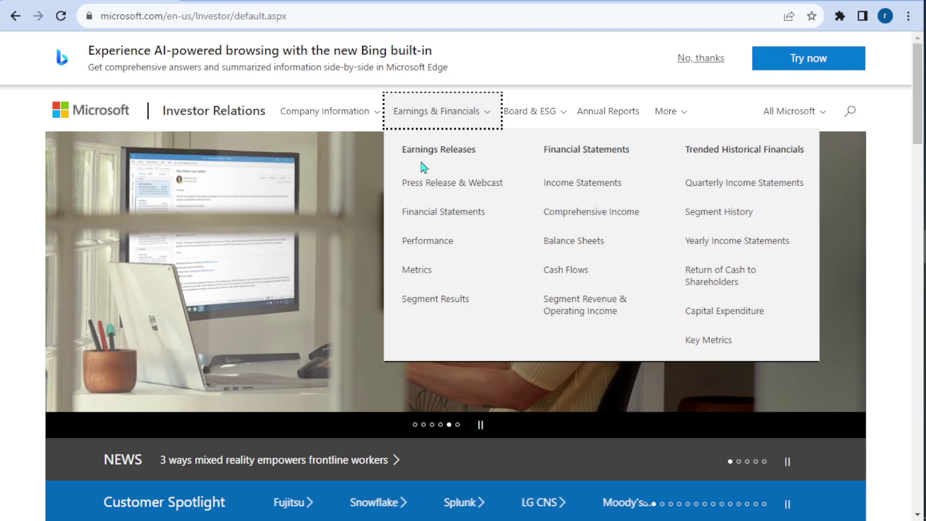
left_click(409, 188)
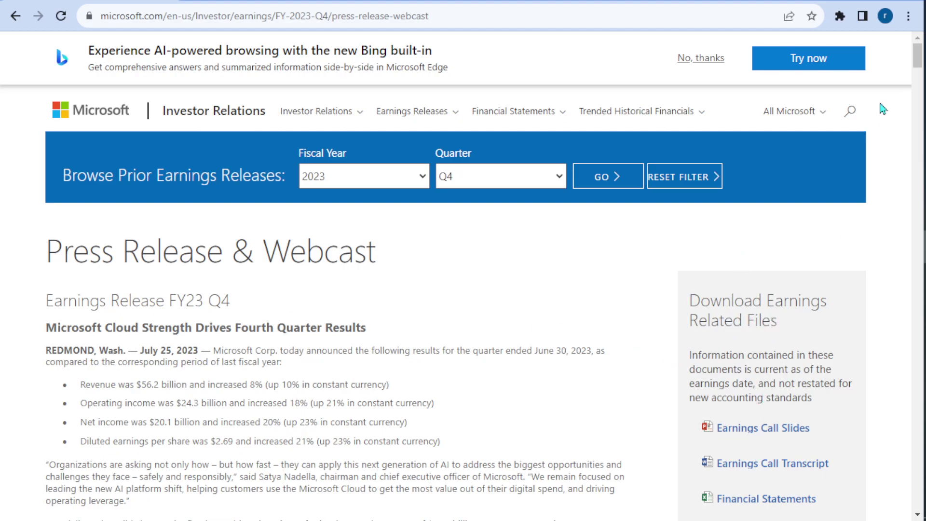
- Open the Outlook presentation from the FY23 Q4 earnings files and advance to the Outlook guidance table on slide 3
left_click_drag(918, 66, 919, 74)
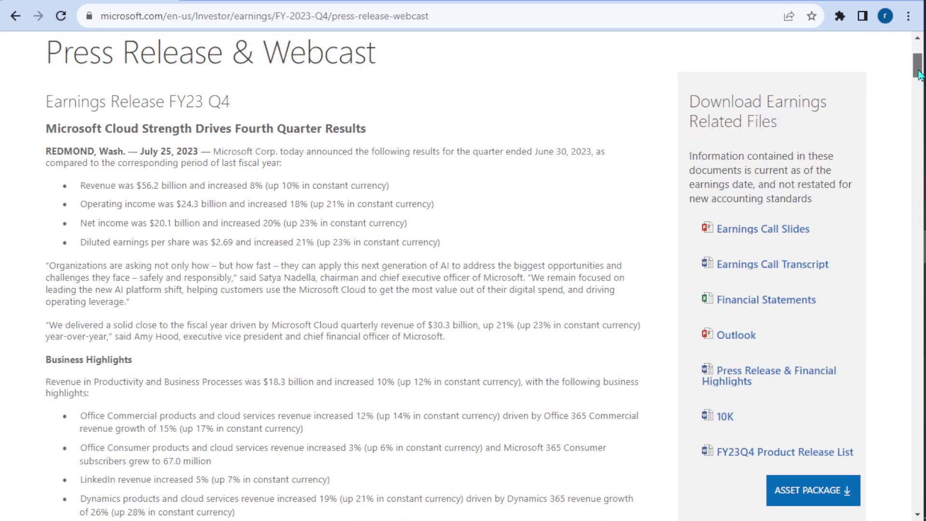
left_click(738, 337)
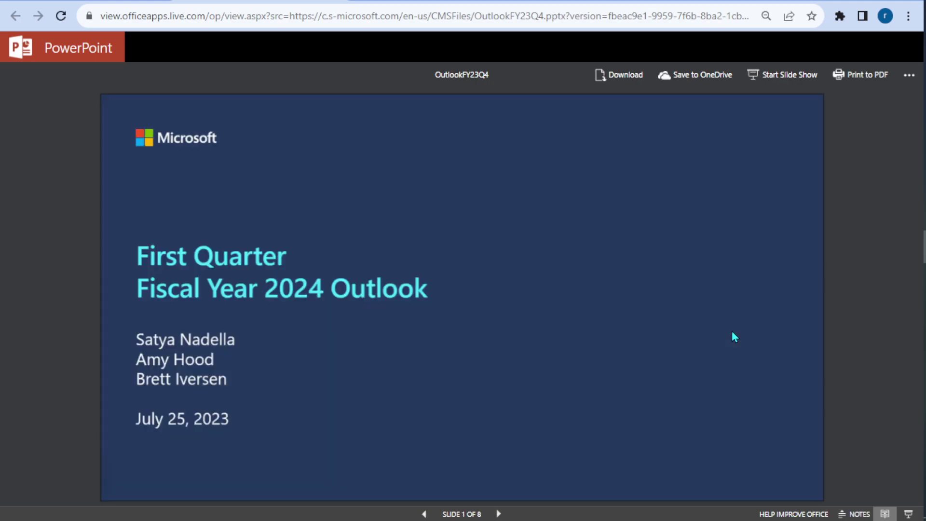
left_click(699, 346)
left_click(699, 347)
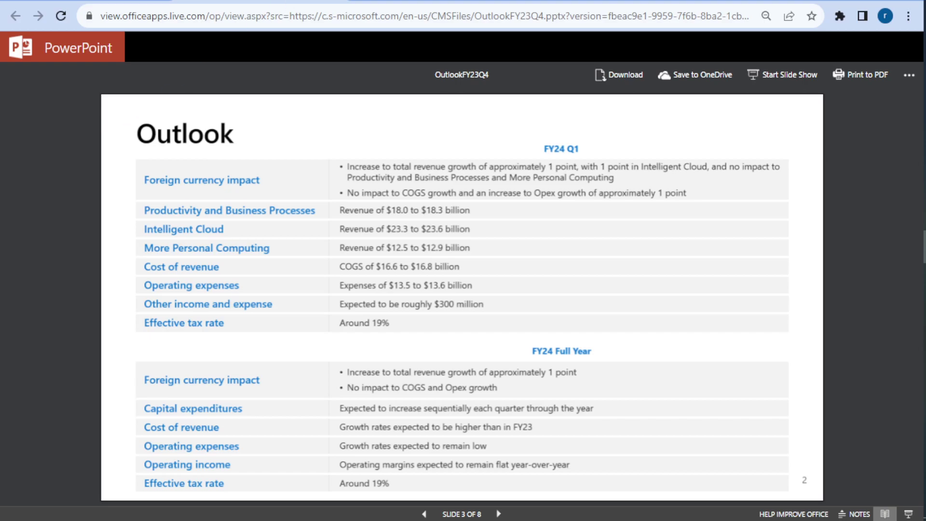
- Switch to the MSFT Q4 spreadsheet in Google Sheets and review the profit and margin definitions in L1:L5
left_click(382, 1)
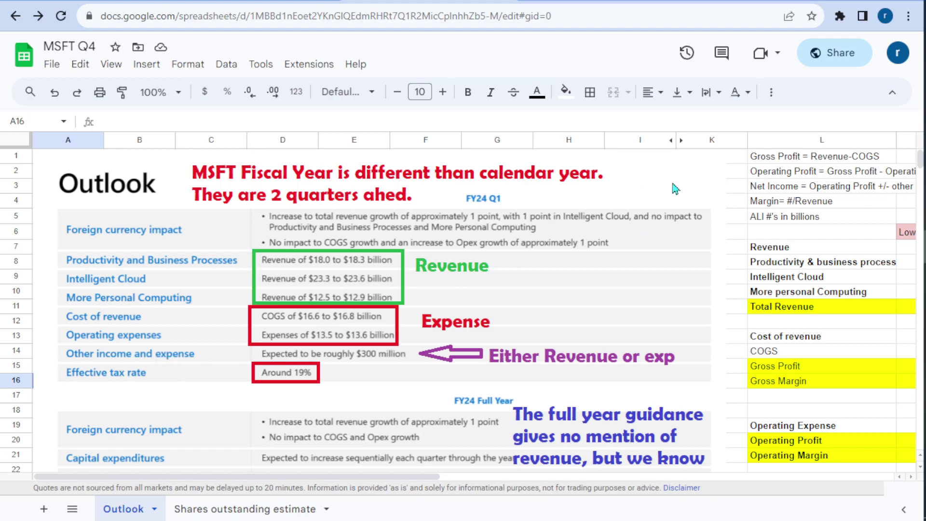
left_click(734, 203)
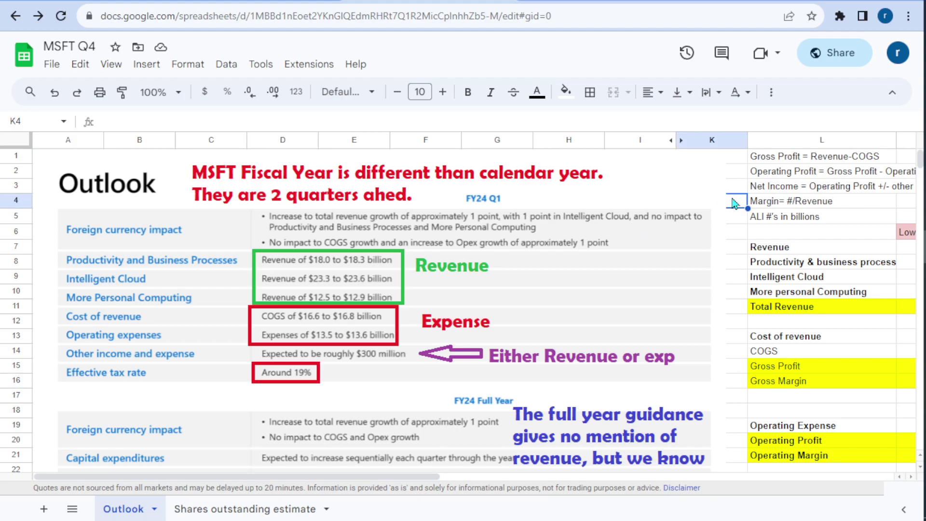
key("Right")
key("Right")
key("Right")
key("Right")
key("Right")
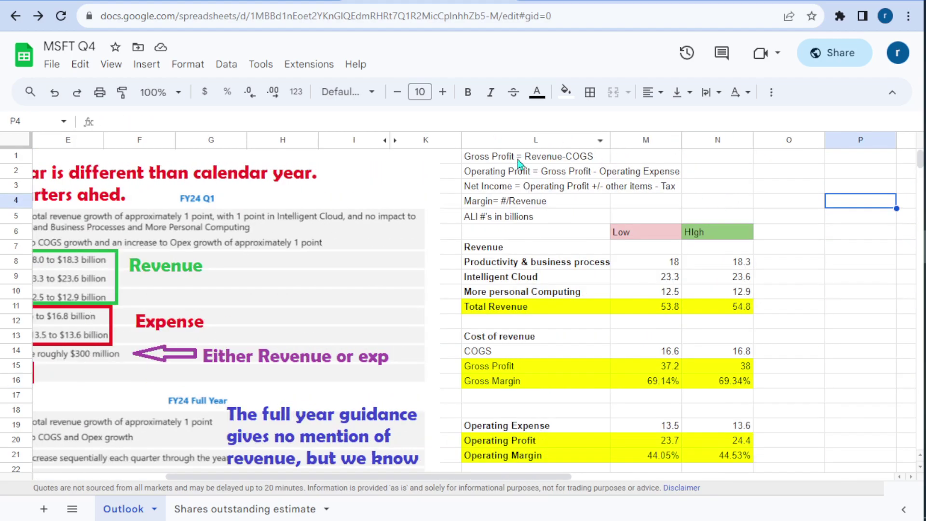
left_click_drag(495, 159, 494, 228)
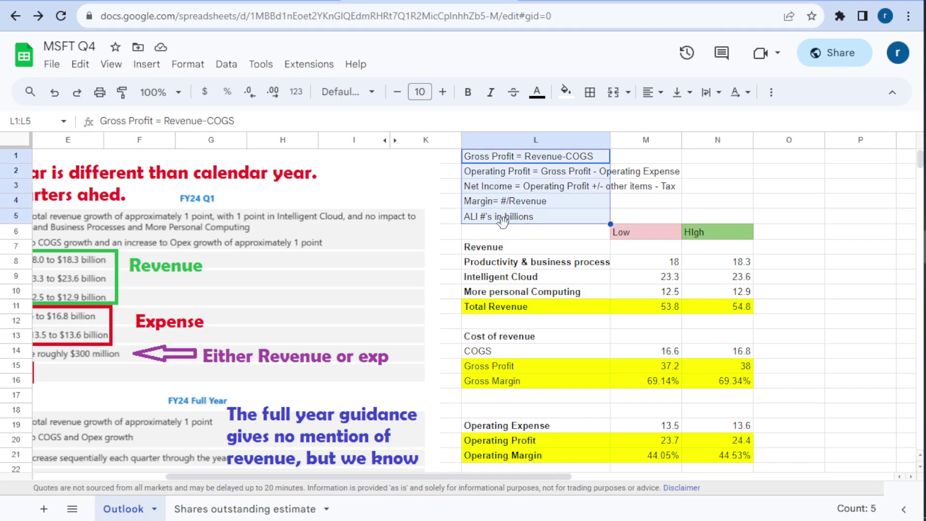
left_click(498, 311)
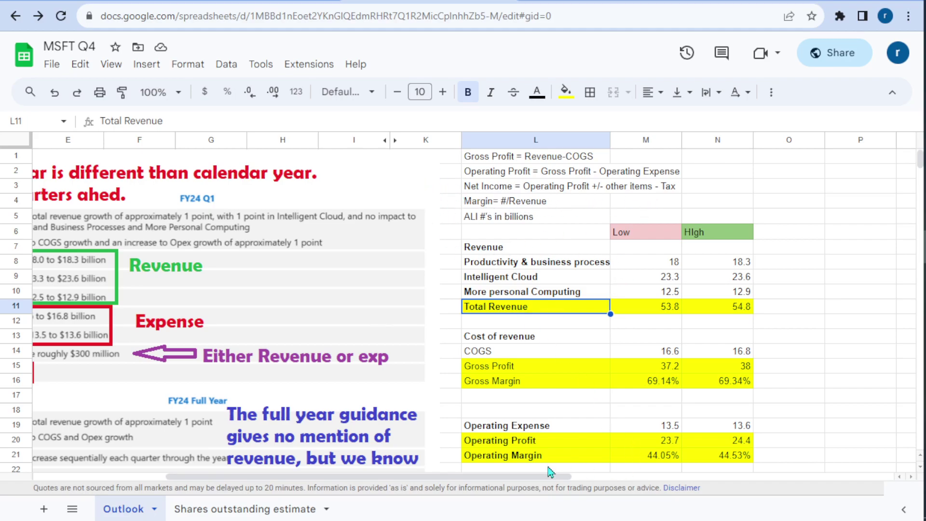
- Compare the FY24 Q1 guidance ranges in the Outlook image with the Low and High columns of the estimate table
left_click(736, 188)
key("Left")
key("Left")
key("Left")
key("Left")
key("Left")
key("Left")
key("Left")
key("Left")
key("Left")
key("Left")
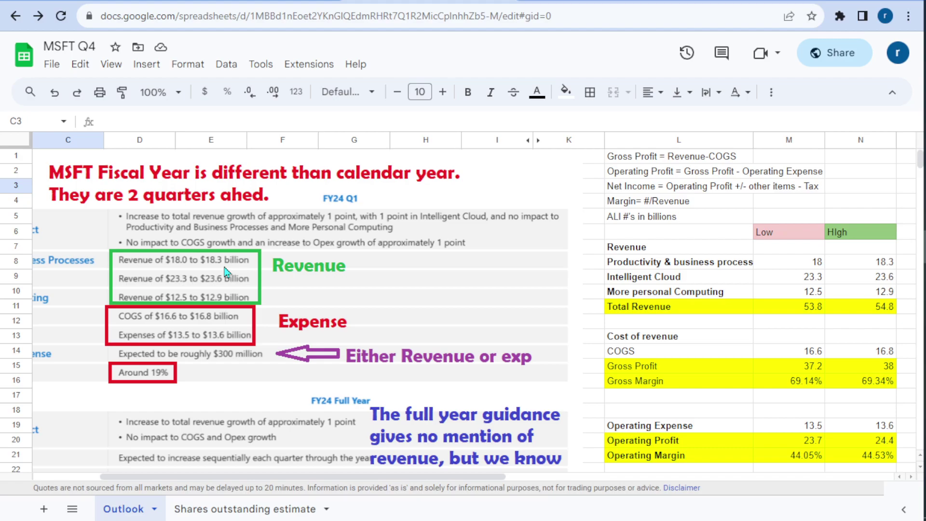
left_click(786, 233)
left_click(862, 237)
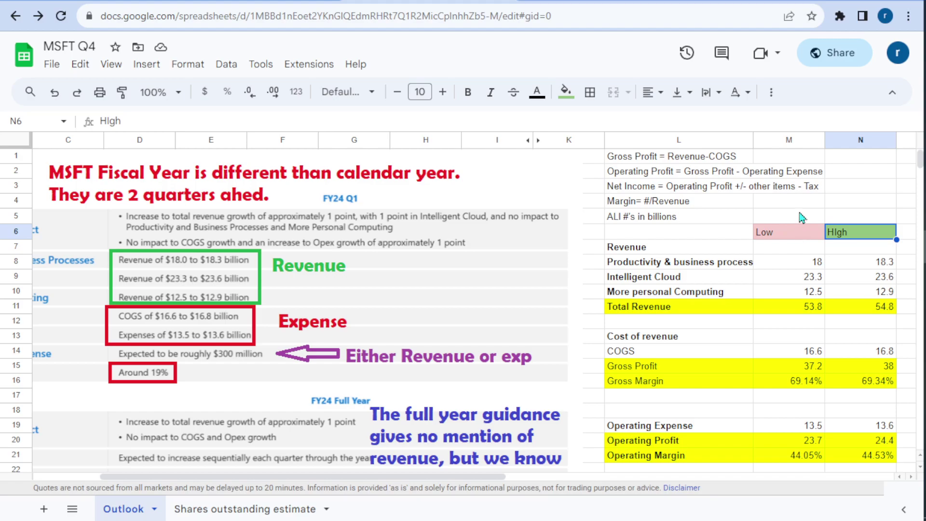
- Examine the three revenue segments and the Total Revenue formulas for the low and high estimates
key("Up")
key("Right")
key("Right")
key("Right")
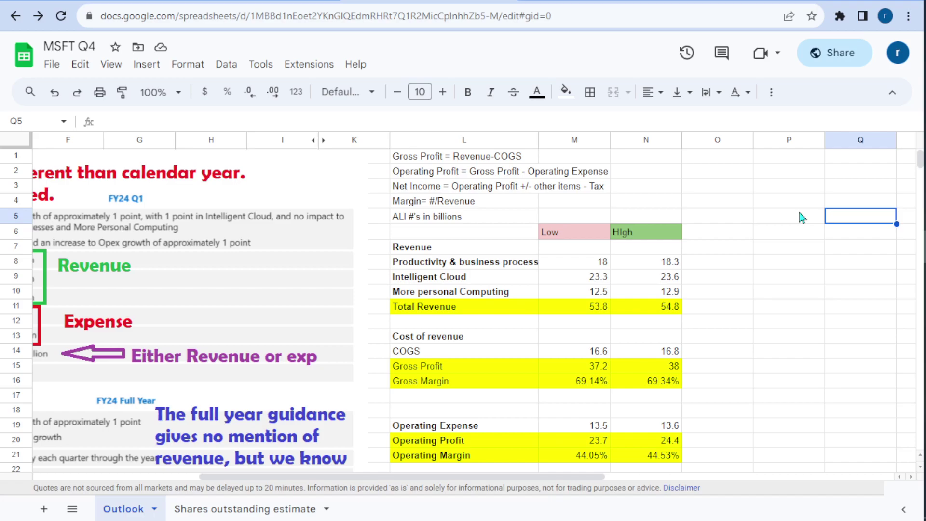
left_click(499, 244)
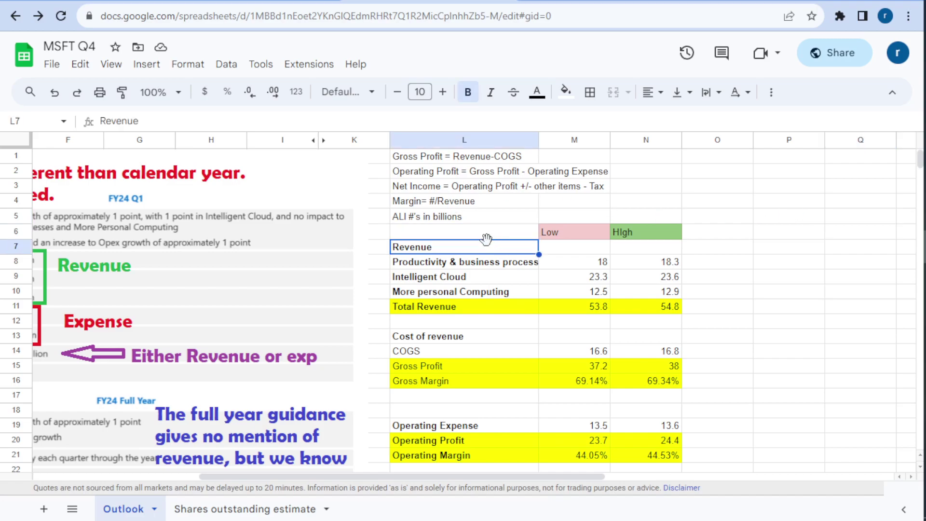
key("Down")
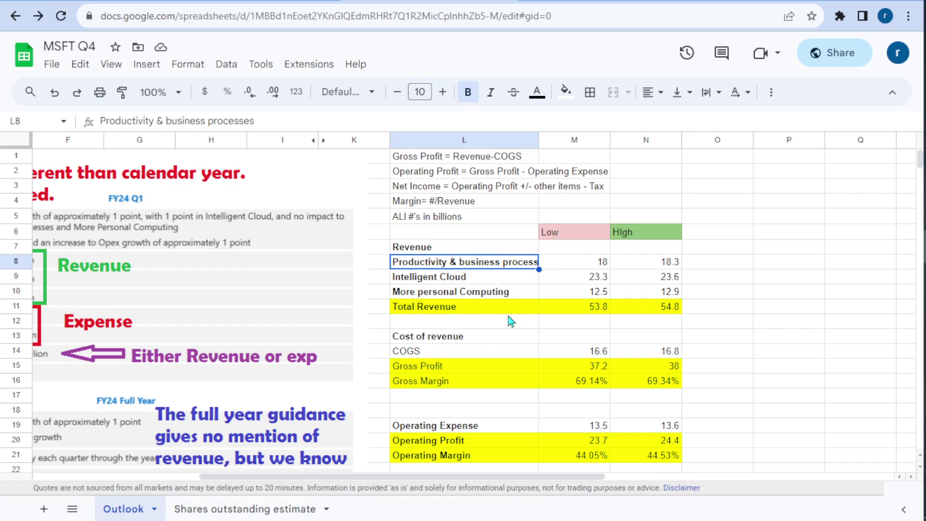
key("Down")
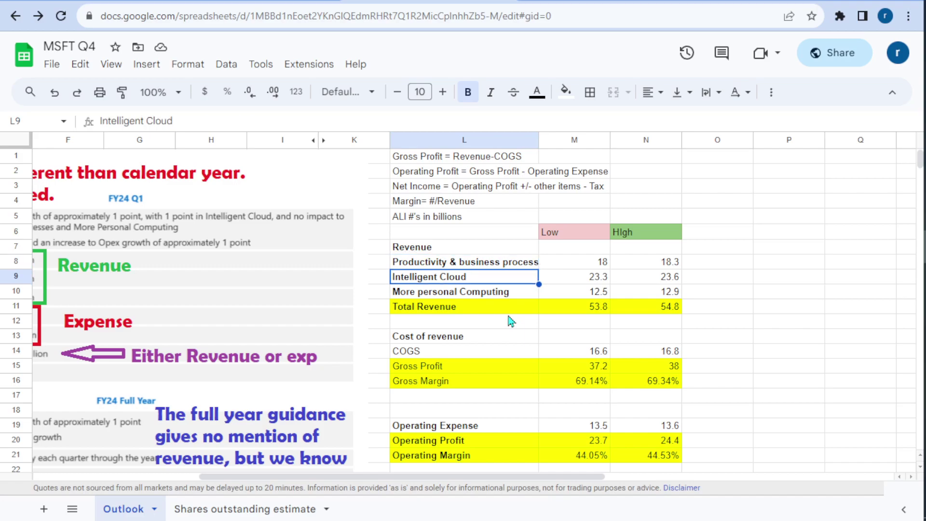
key("Down")
key("Right")
left_click_drag(581, 246, 584, 295)
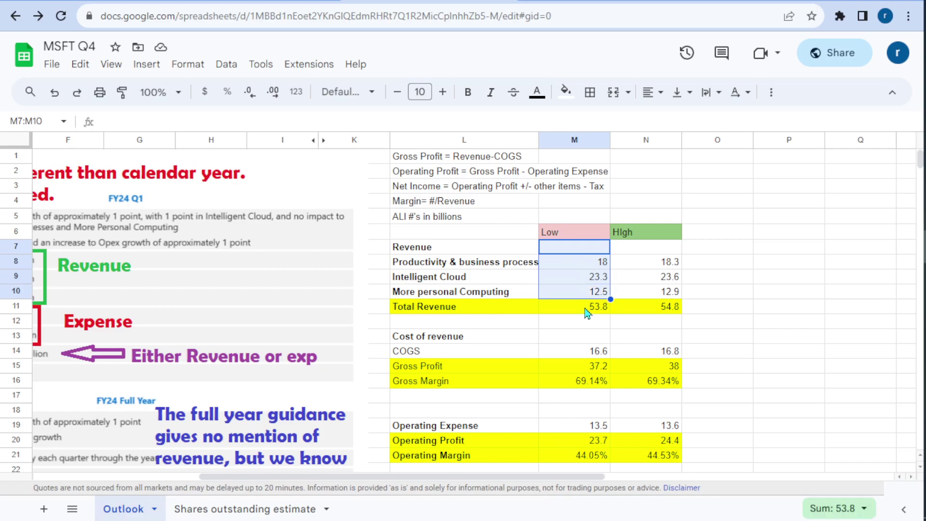
left_click(590, 313)
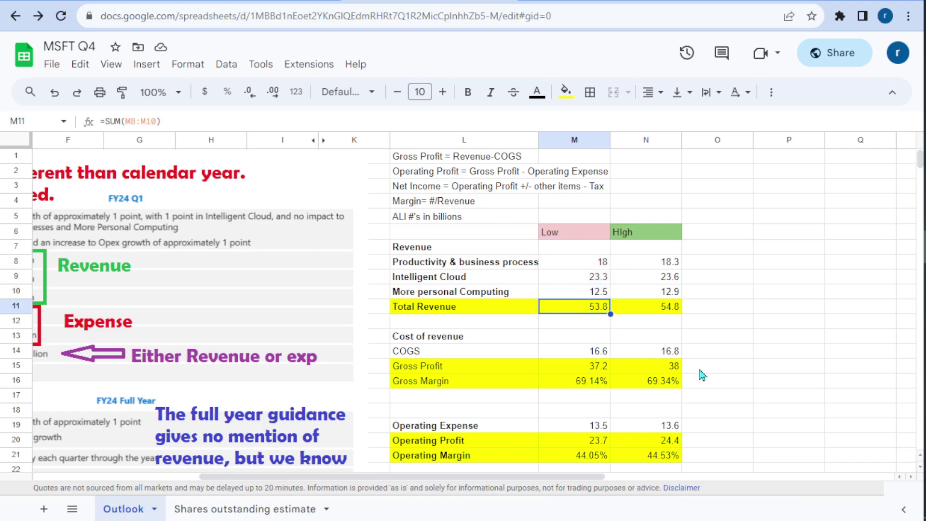
key("Right")
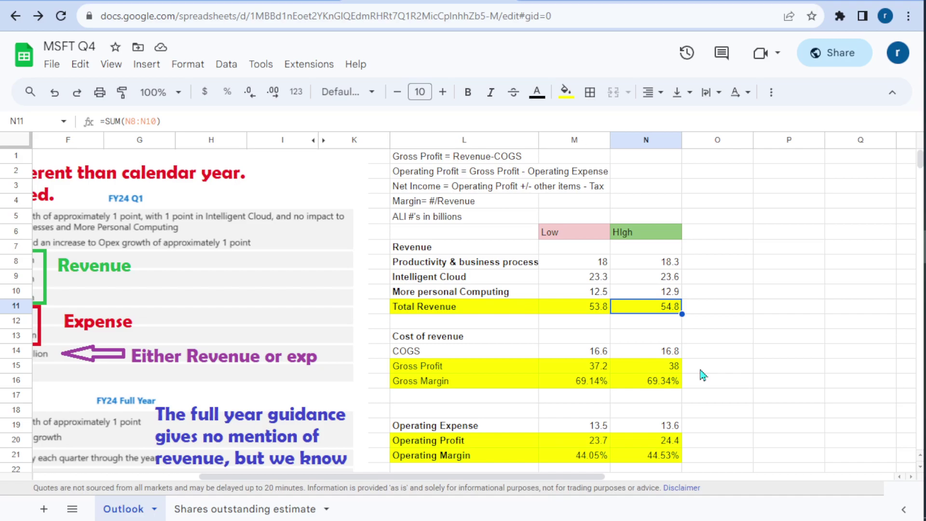
- Examine the low and high COGS inputs under Cost of revenue
key("Down")
key("Left")
key("Left")
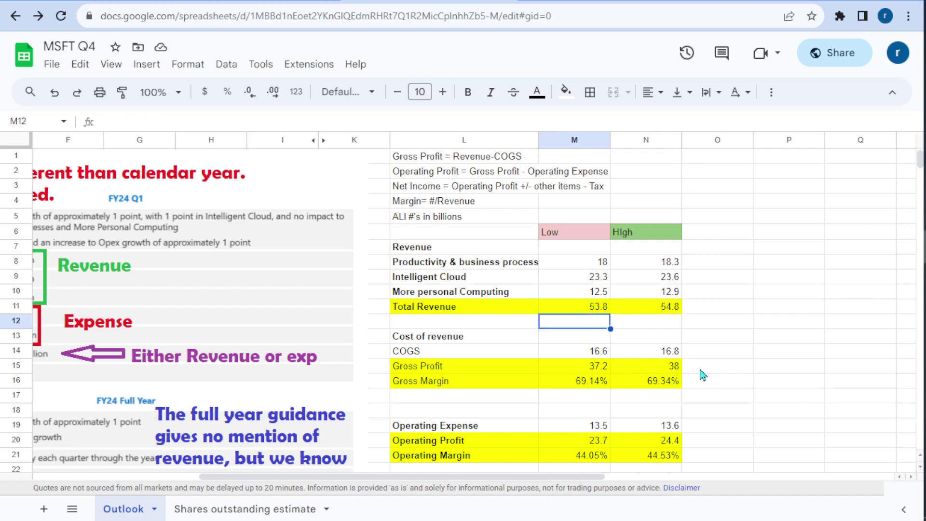
key("Down")
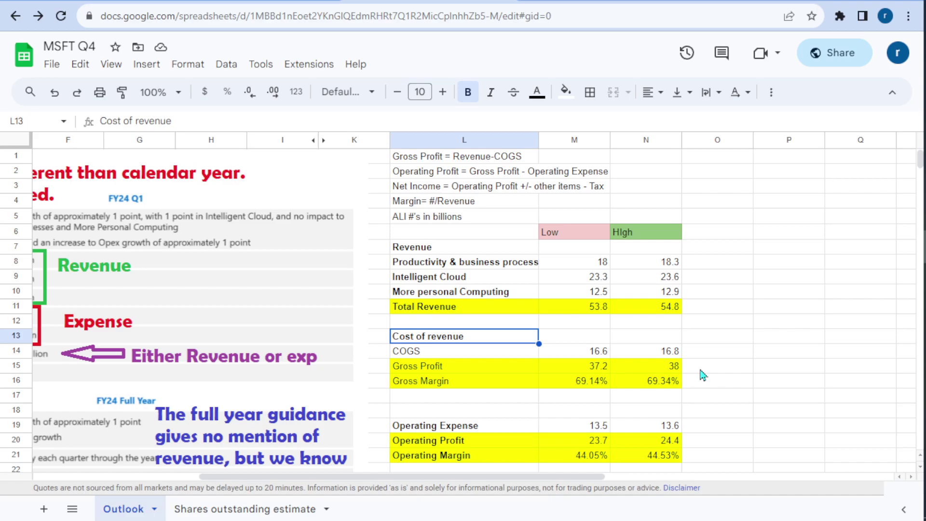
key("Down")
key("Right")
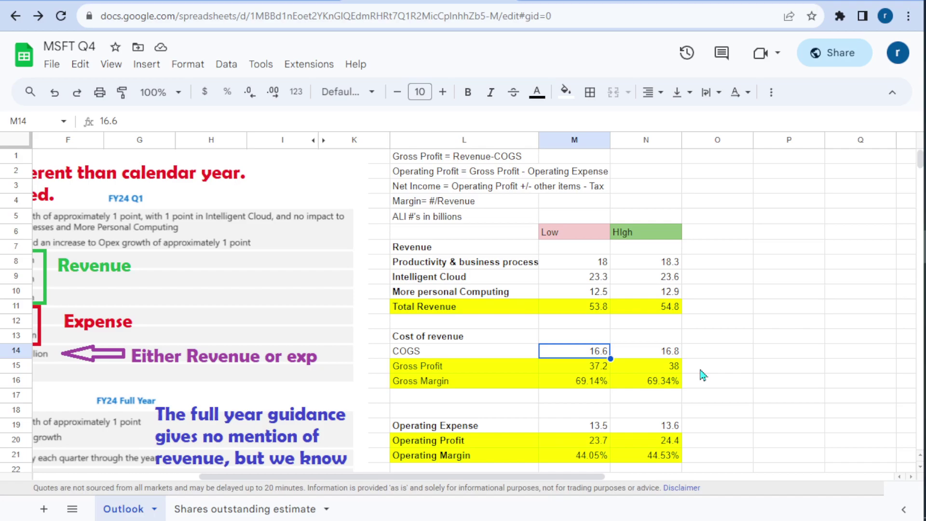
key("Right")
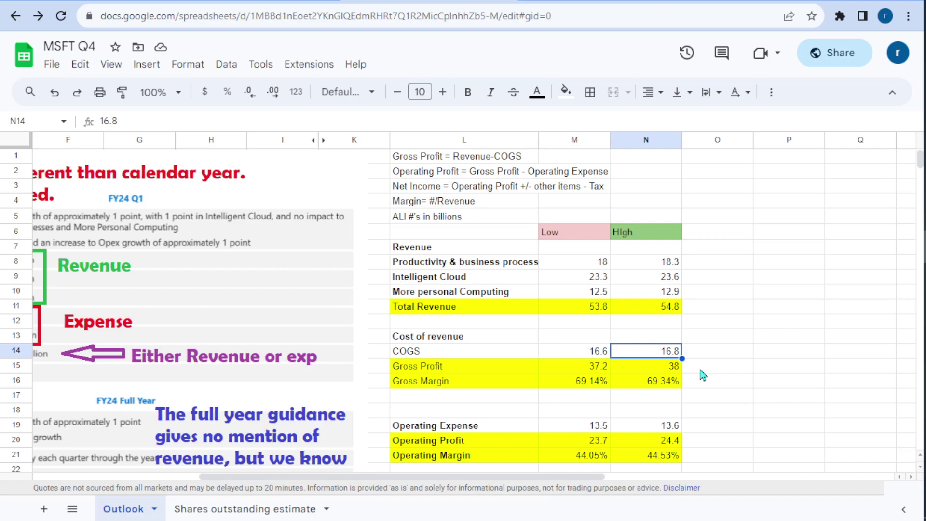
key("Left")
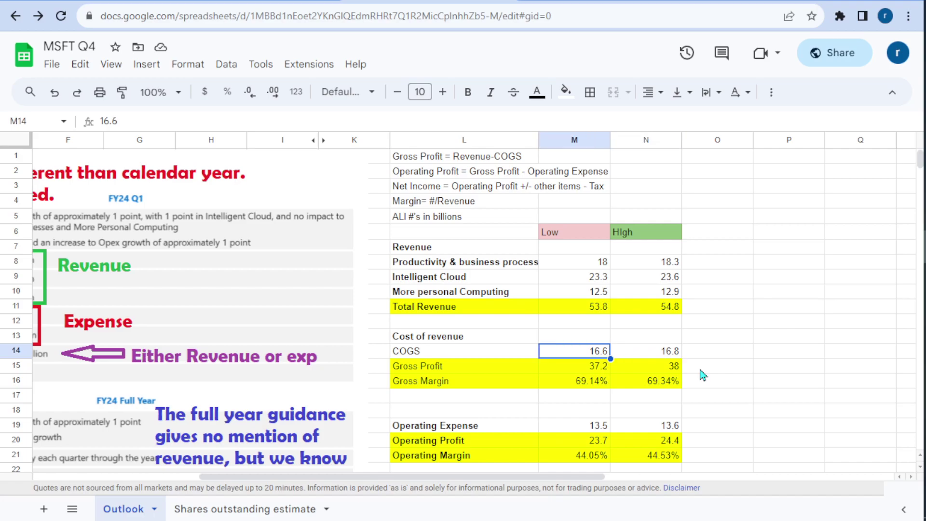
- Check how Gross Profit is calculated from Total Revenue and COGS in the low and high columns
key("Down")
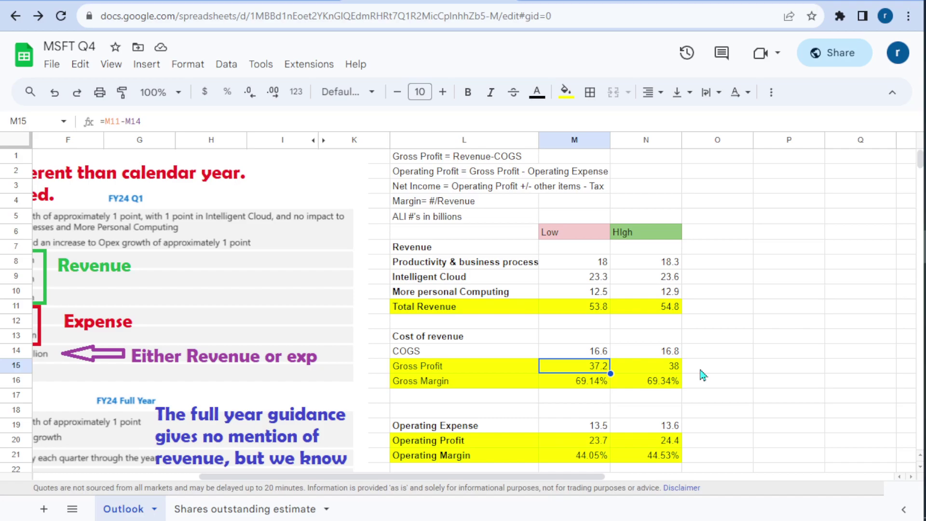
left_click(594, 310)
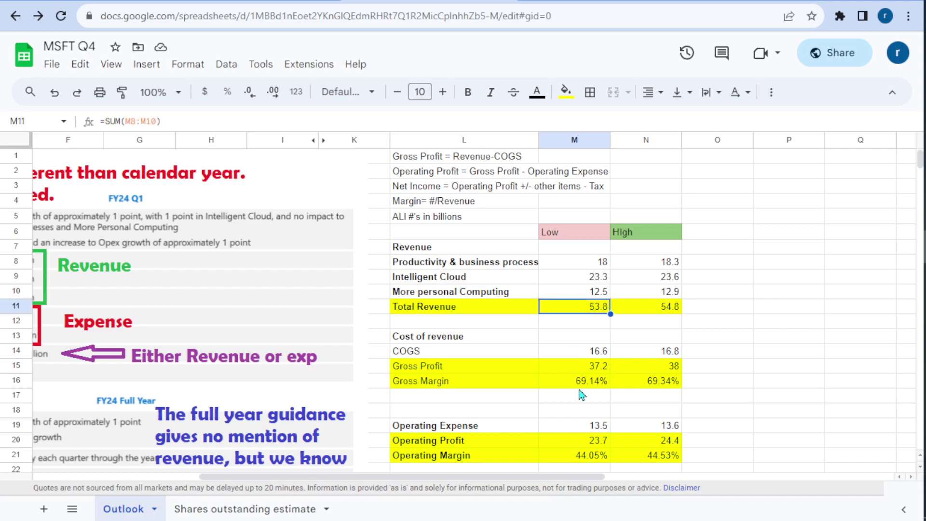
left_click(588, 357)
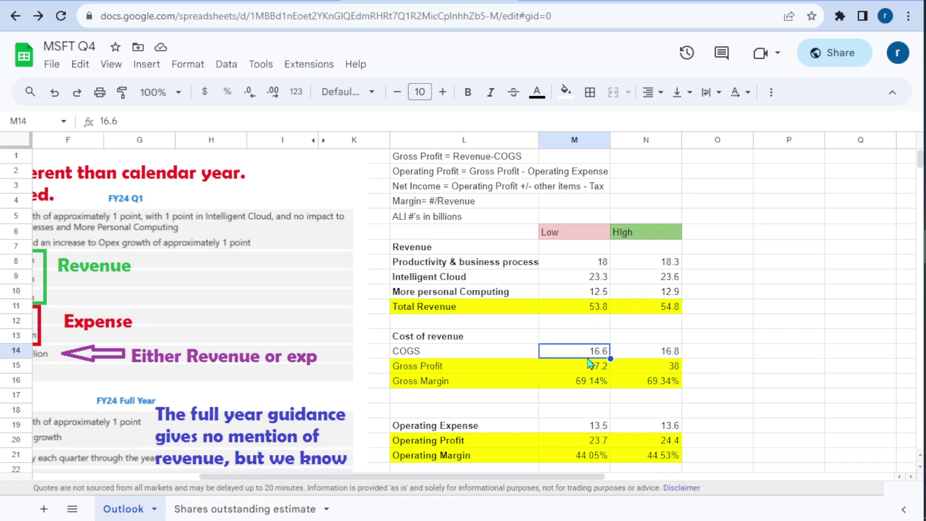
left_click(581, 370)
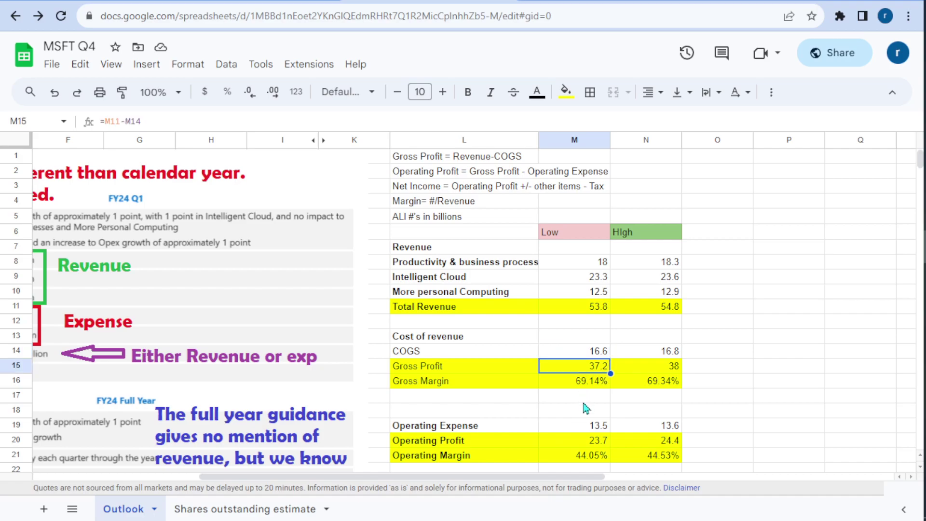
key("Right")
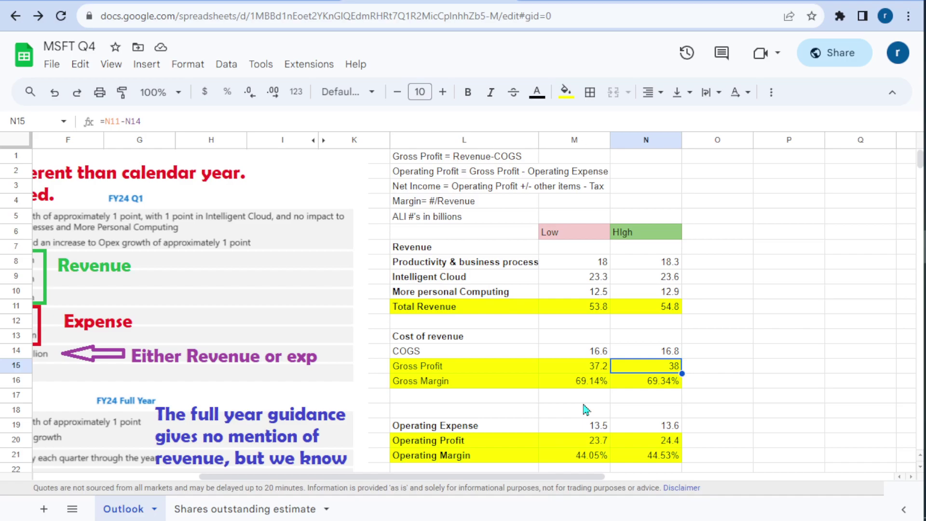
- Check how the low-case Gross Margin in M16 is calculated from Gross Profit and Total Revenue
key("Down")
key("Left")
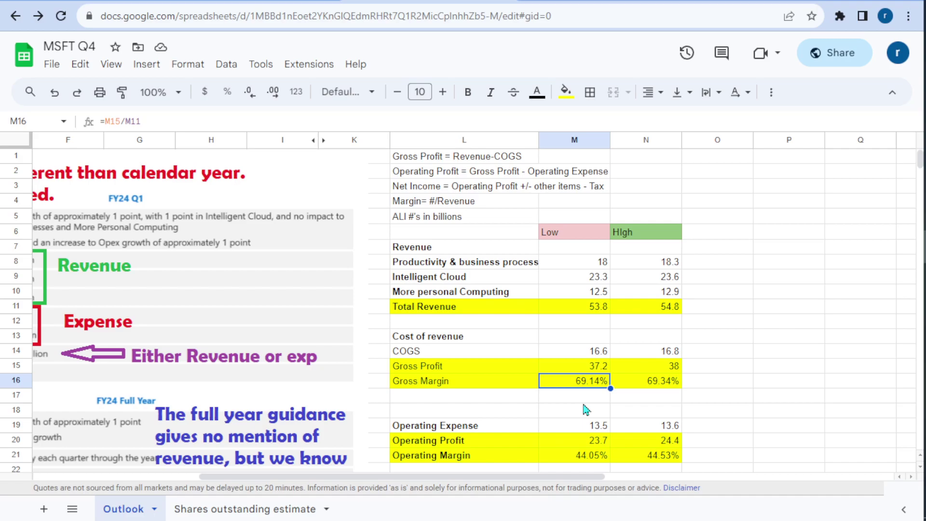
left_click(595, 370)
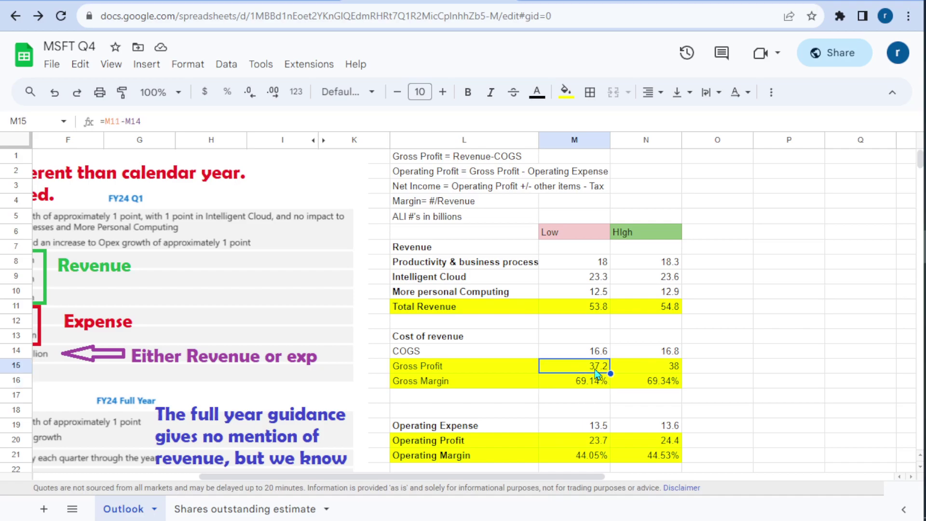
left_click(599, 312)
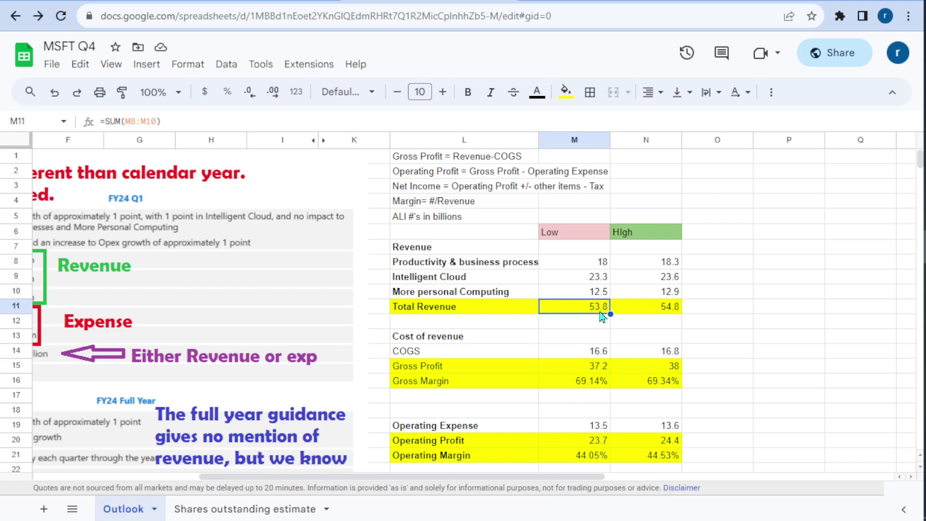
left_click(600, 370)
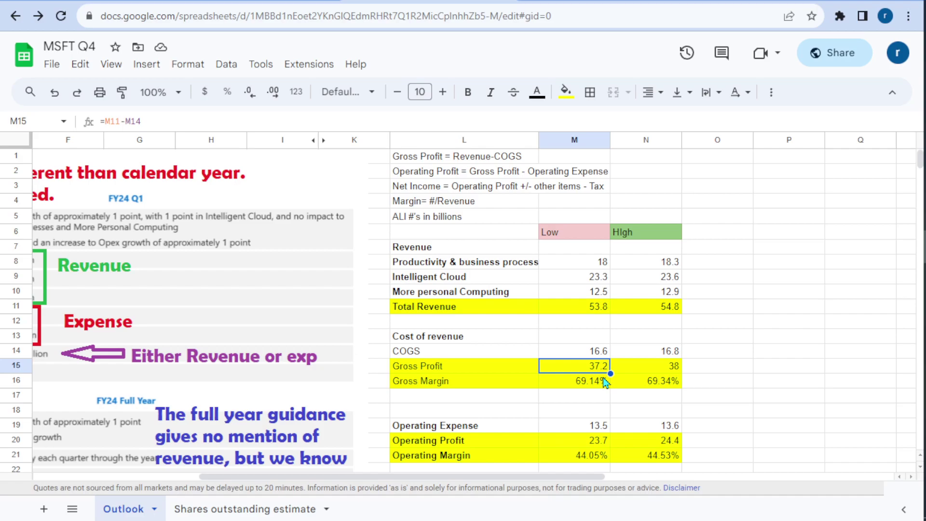
left_click(602, 377)
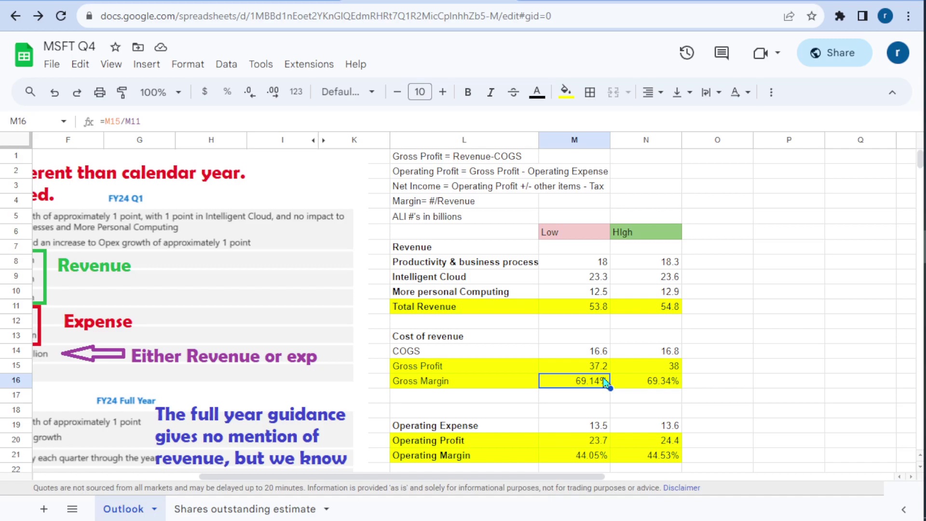
- Examine the low-case Operating Expense input in M19 and the Operating Margin formula in M21
key("Down")
key("Down")
key("Down")
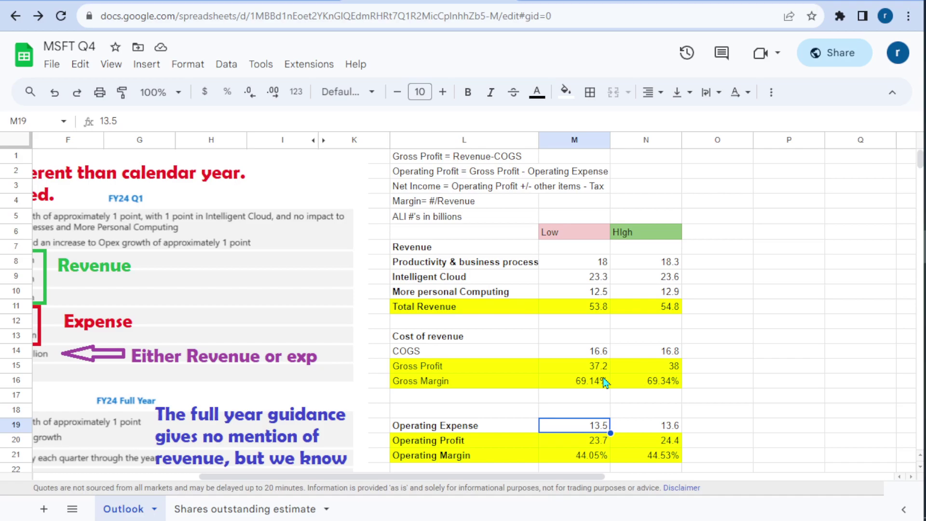
key("Left")
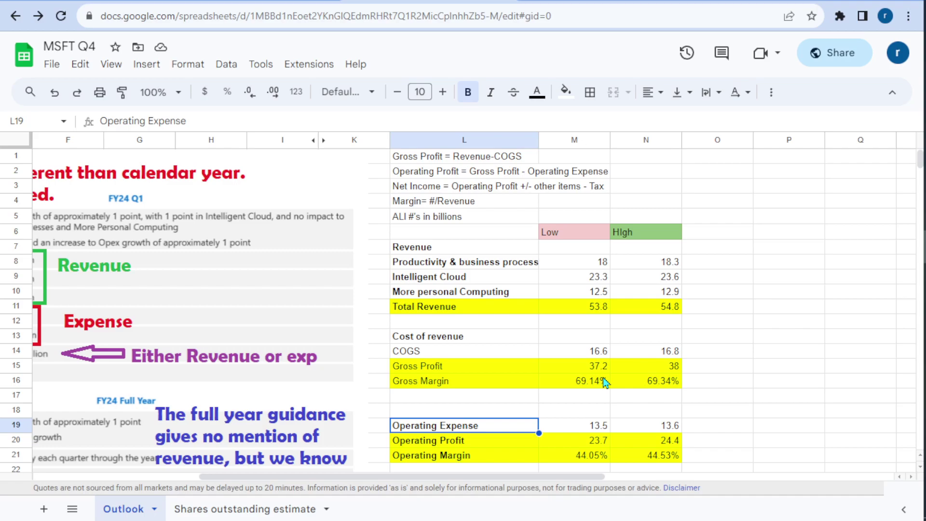
key("Down")
key("Down")
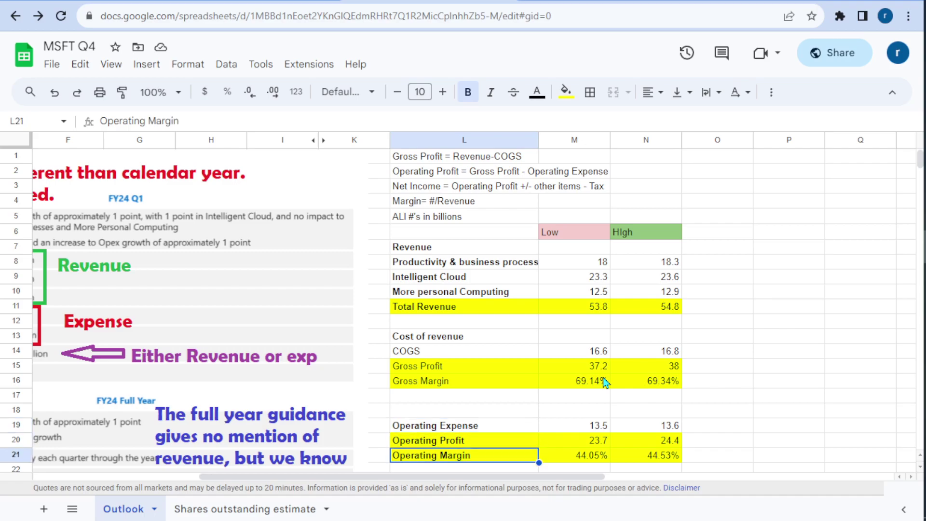
key("Right")
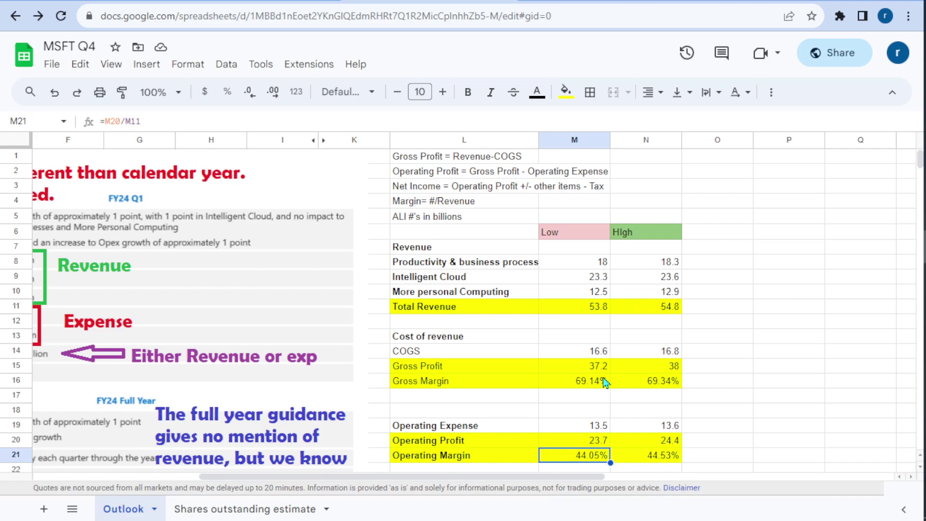
- Check how Operating Profit is calculated from Gross Profit and Operating Expense in both cases, and how it feeds the low-case Operating Margin
left_click(601, 370)
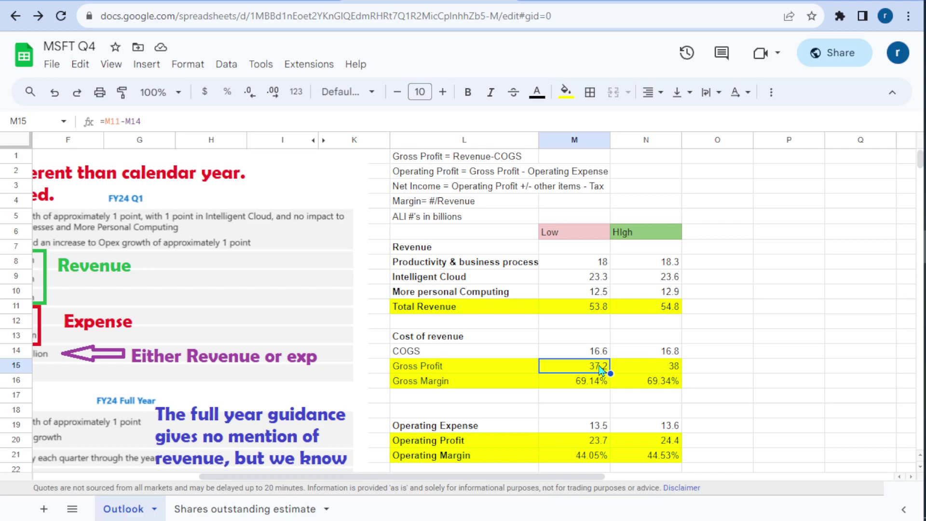
left_click(583, 440)
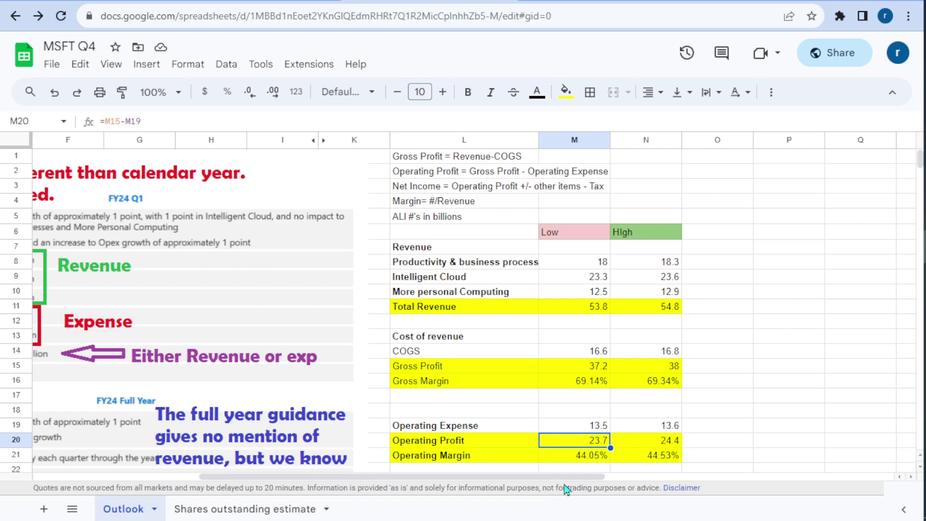
key("Right")
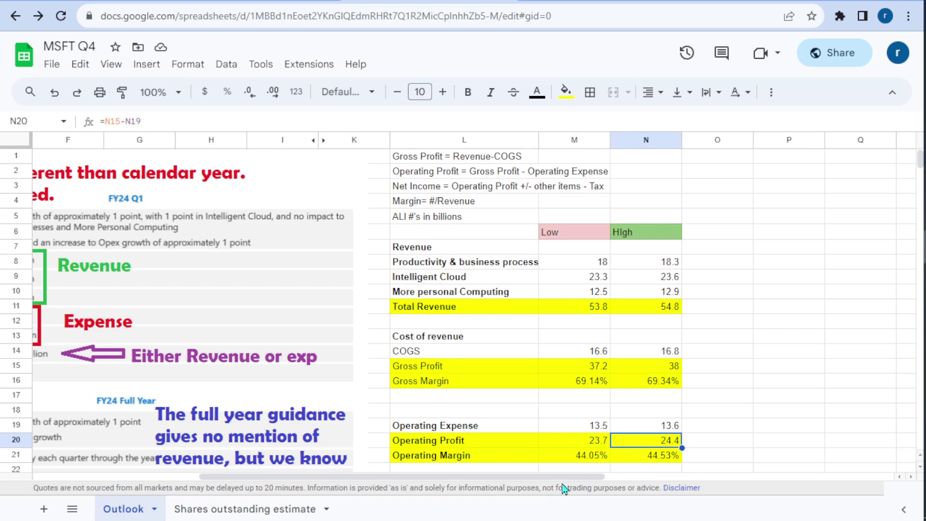
key("Down")
key("Left")
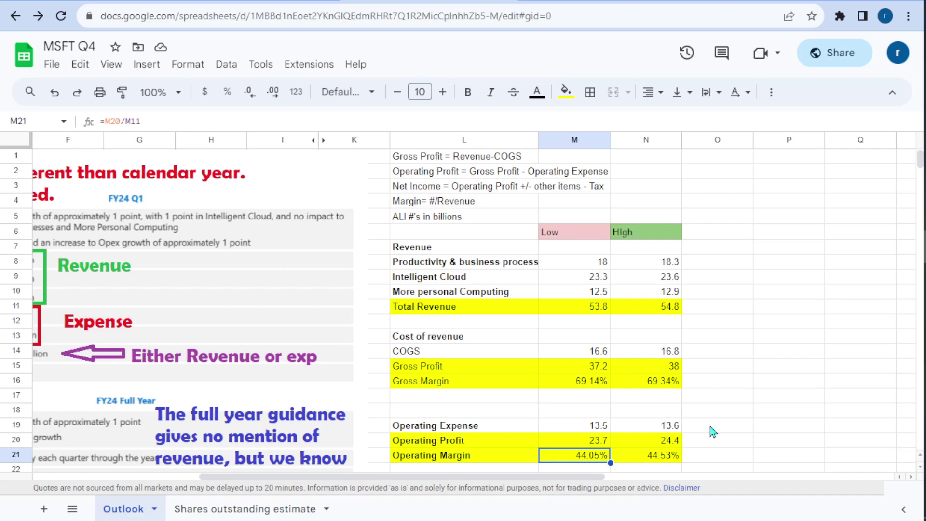
- Examine the low-case Other Income input in M23
key("Down")
key("Down")
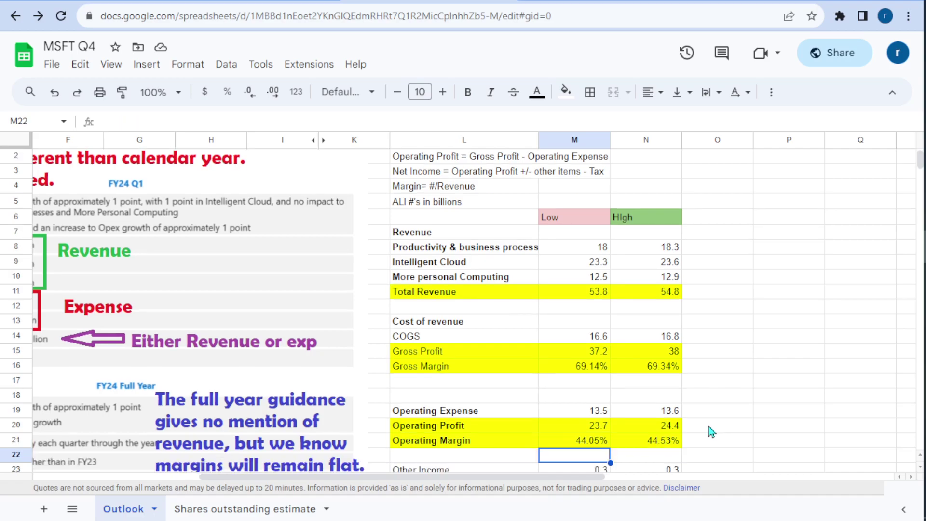
key("Down")
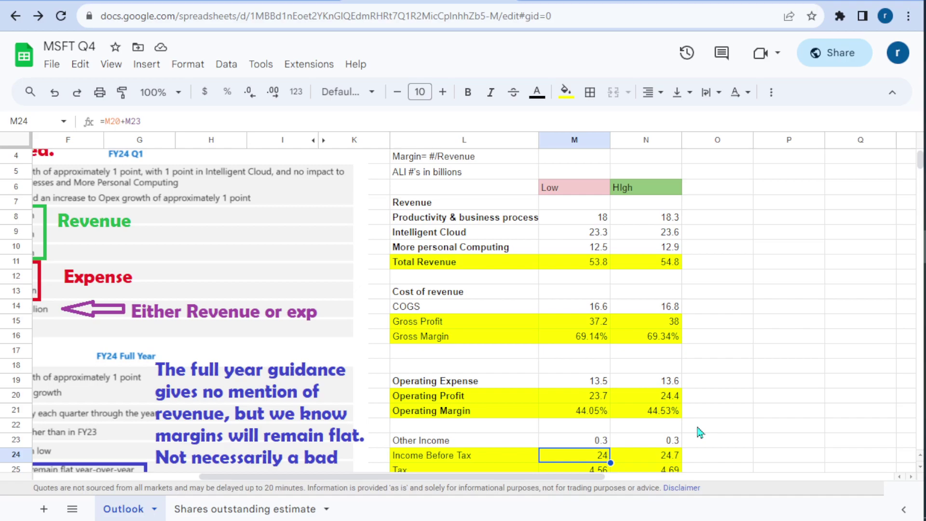
key("Up")
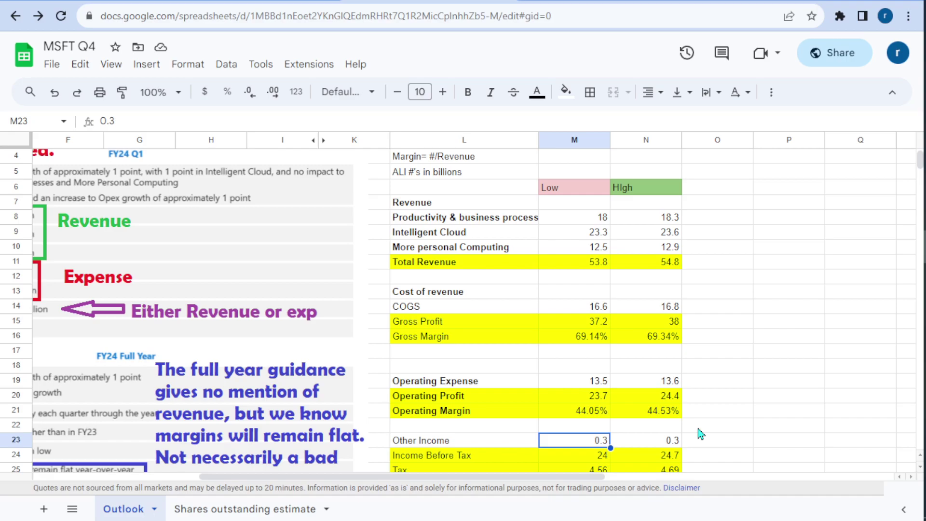
- Review the line items in column L from Other Income up to the More personal Computing segment and back down to Other Income
key("Left")
key("Up")
key("Up")
key("Up")
key("Up")
key("Up")
key("Up")
key("Up")
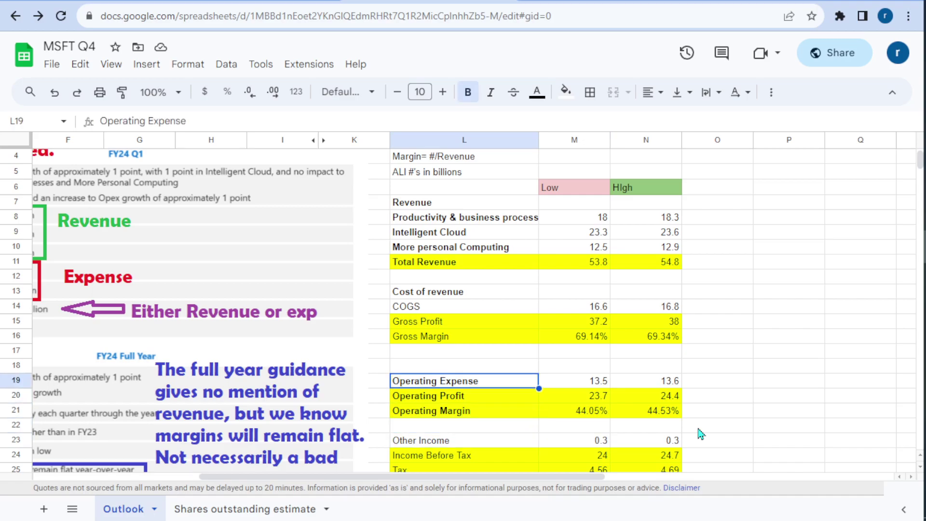
key("Up")
key("Up")
key("Up")
key("Up")
key("Up")
key("Up")
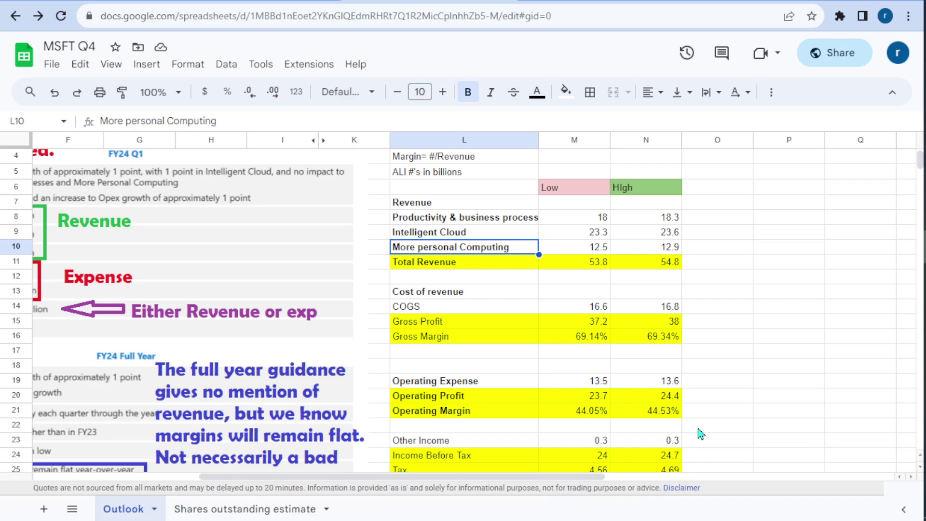
key("Down")
key("Down")
key("Down")
key("Down")
key("Down")
key("Down")
key("Down")
key("Down")
key("Down")
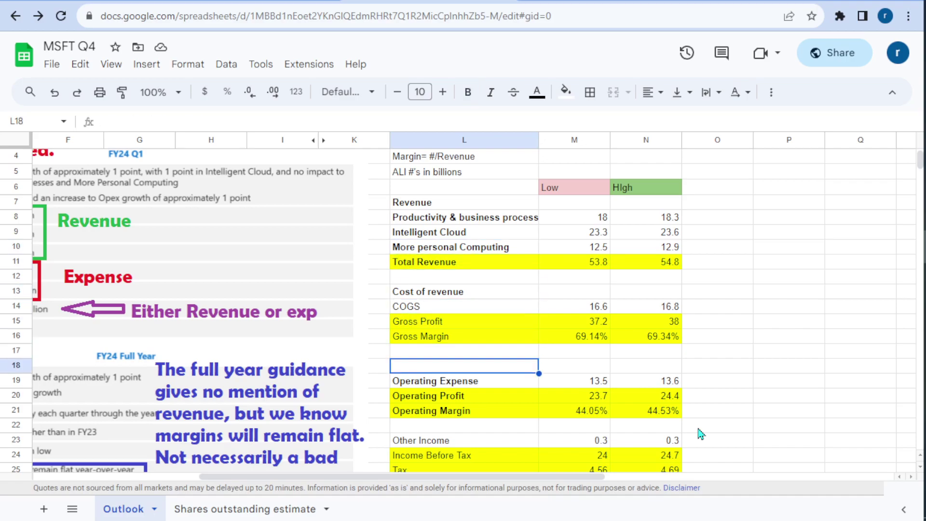
key("Down")
key("Down")
key("Down")
key("Down")
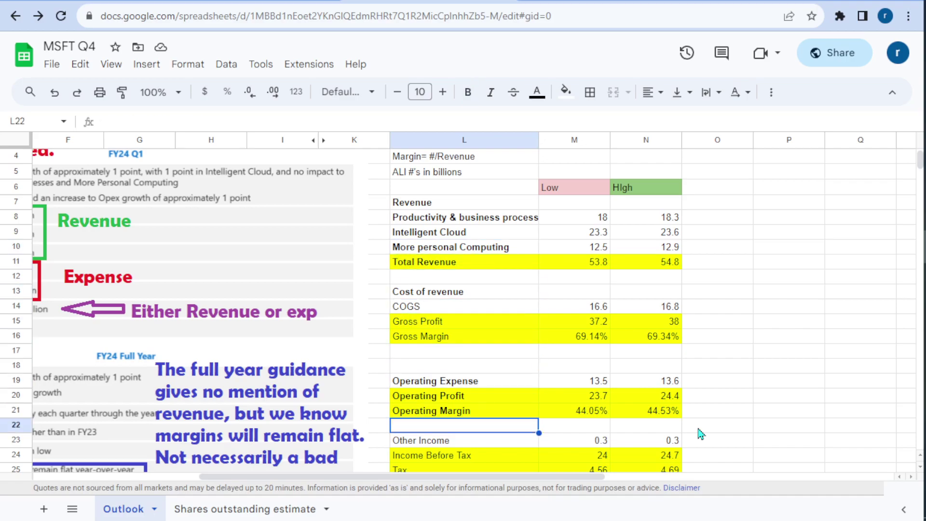
key("Right")
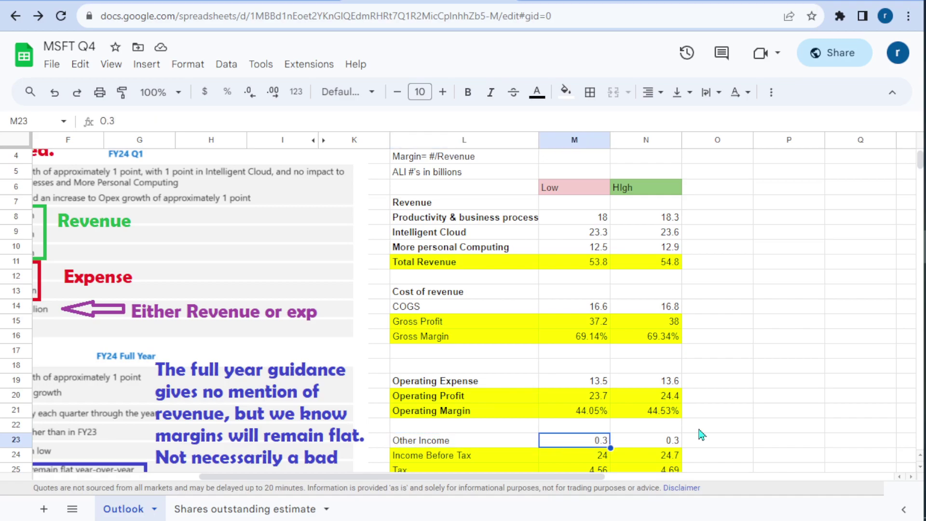
- Check how Income Before Tax is calculated from Operating Profit and Other Income in the low and high columns
key("Down")
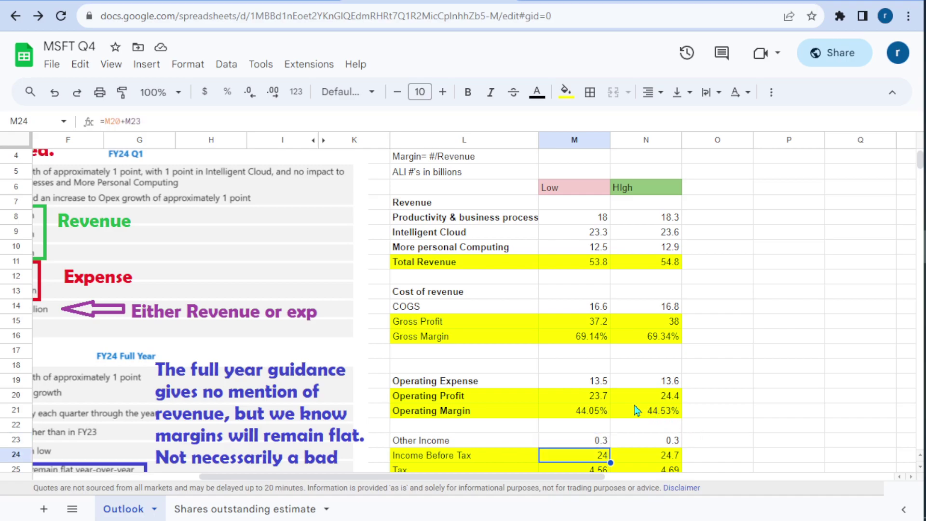
left_click(582, 397)
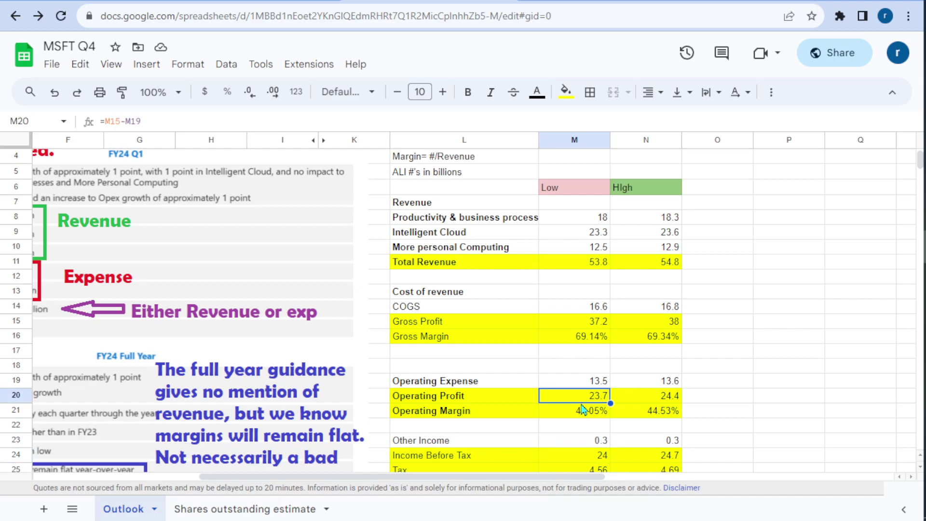
left_click(590, 443)
left_click(597, 461)
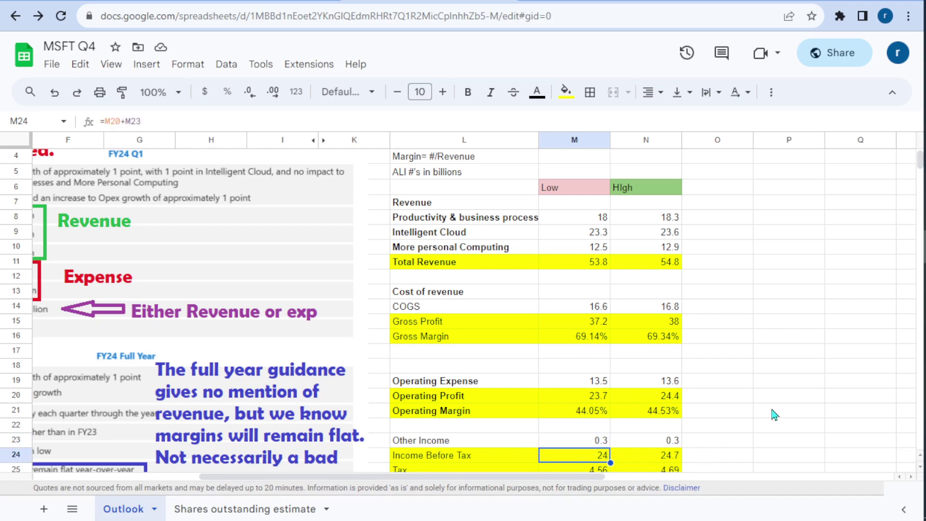
key("Right")
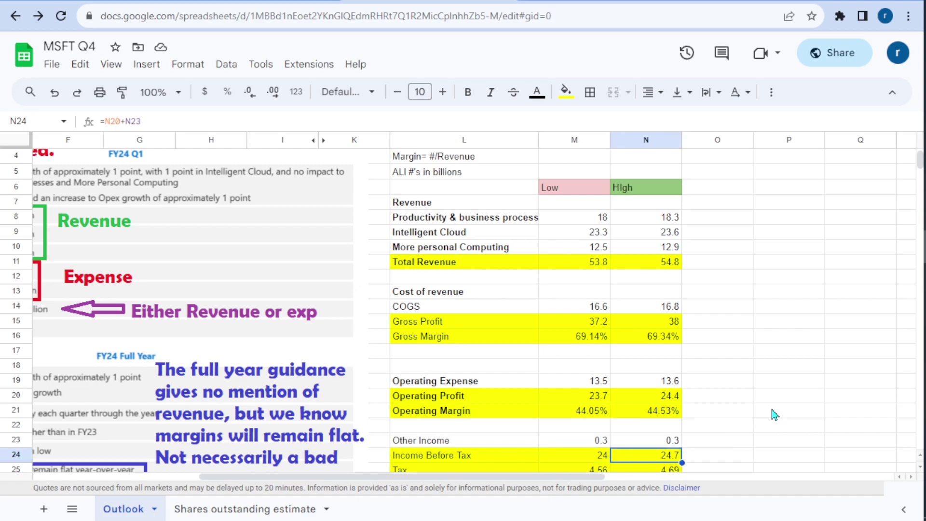
- Compare the high-case Tax formula in N25 with the effective tax rate in the FY24 Q1 outlook
key("Down")
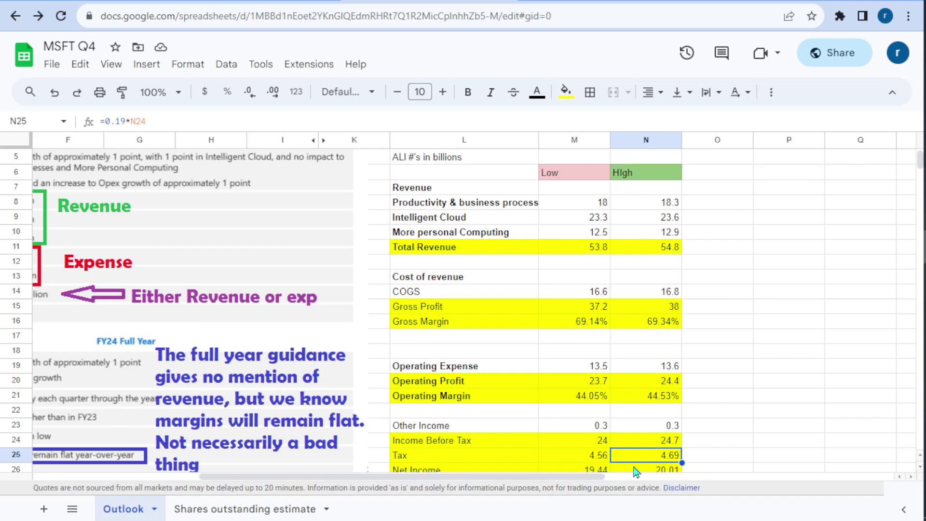
key("Left")
key("Home")
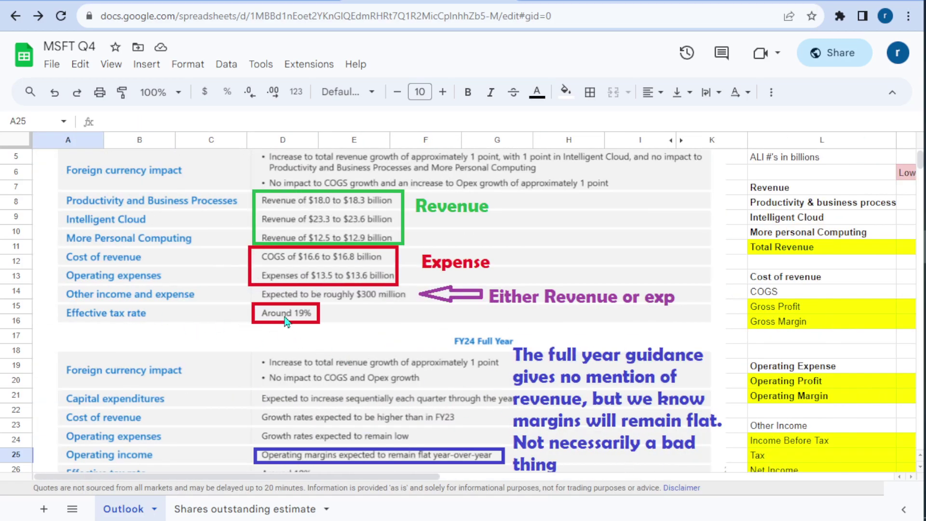
- Return to the estimates table and check how Tax is calculated from Income Before Tax in the low and high columns
key("Right")
key("Right")
key("Right")
key("Right")
key("Right")
key("Right")
key("Right")
key("Right")
key("Right")
key("Right")
key("Right")
key("Right")
key("Right")
key("Right")
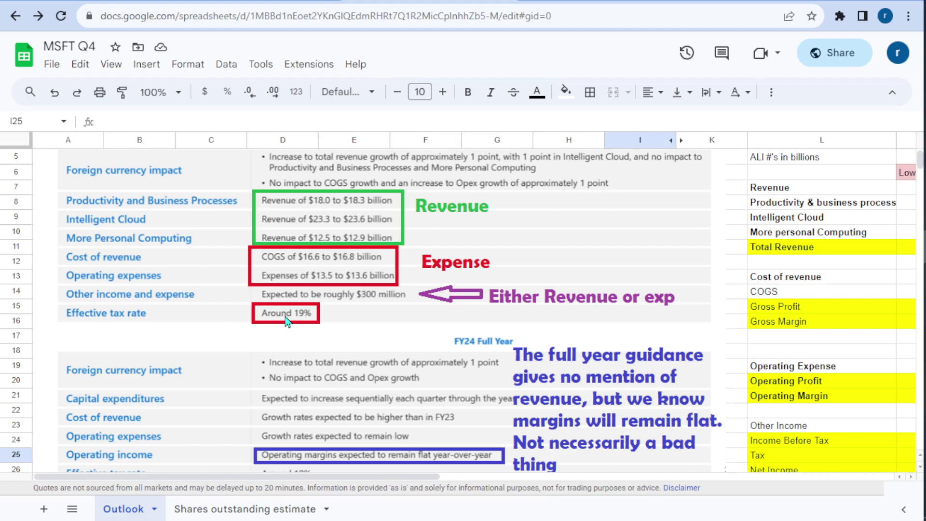
scroll(285, 333, "down", 2)
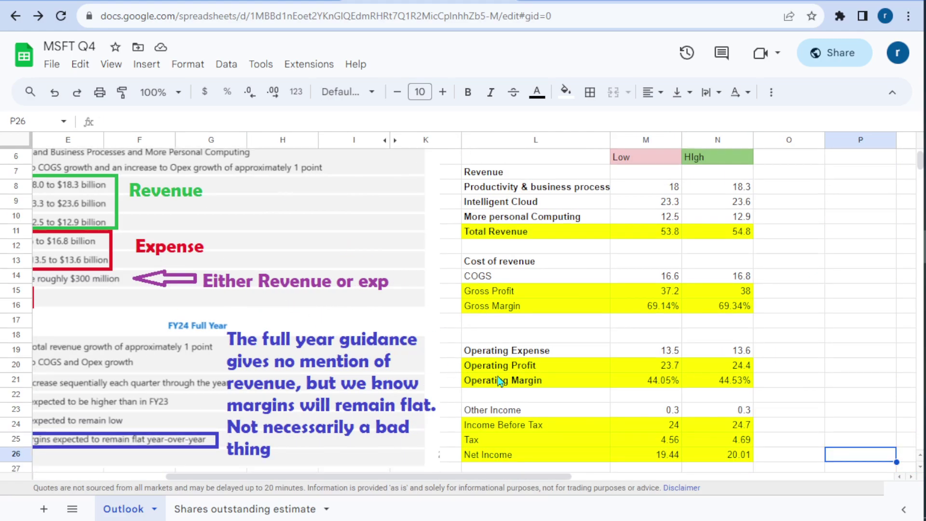
left_click(665, 425)
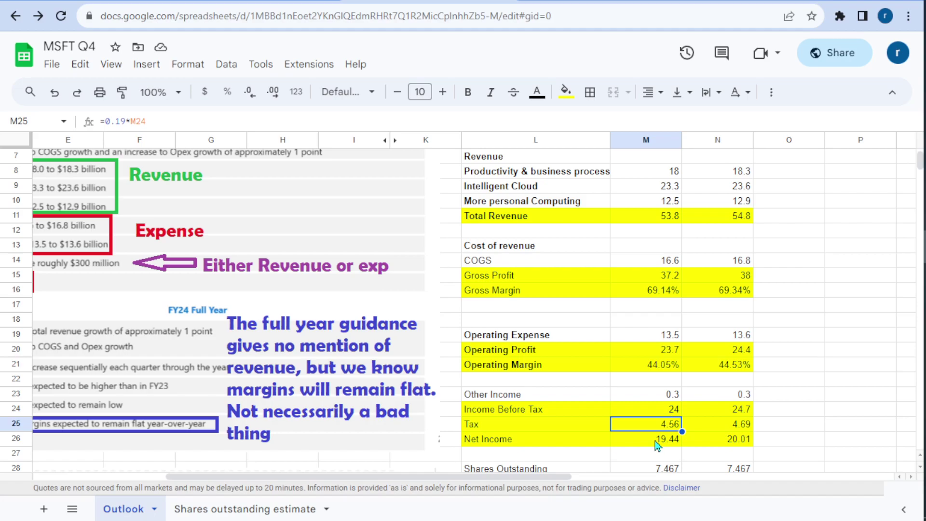
left_click(777, 428)
left_click(749, 428)
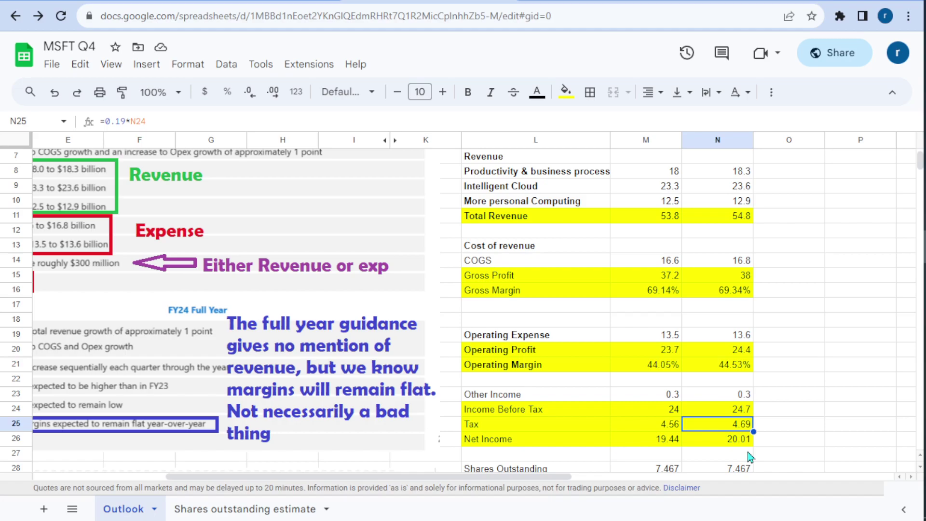
- Check how Net Income is calculated from Income Before Tax and Tax in the low and high columns
key("Left")
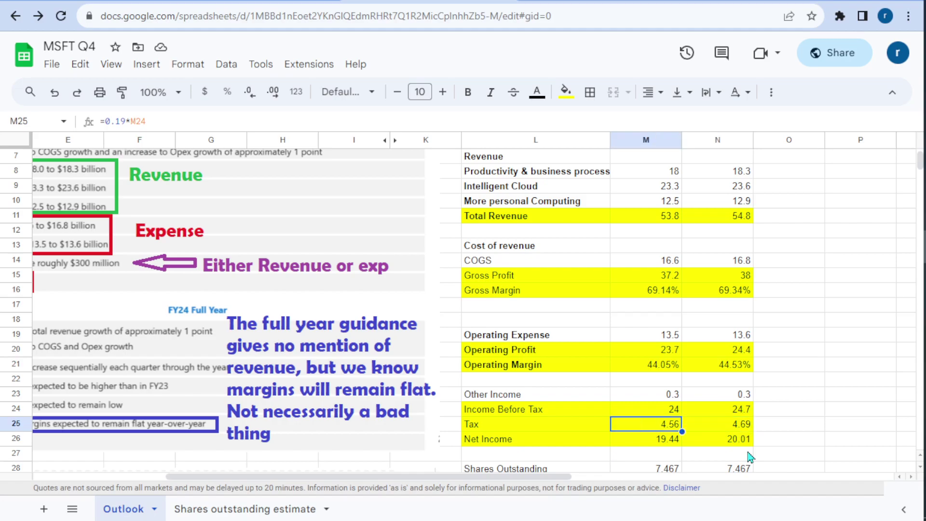
key("Down")
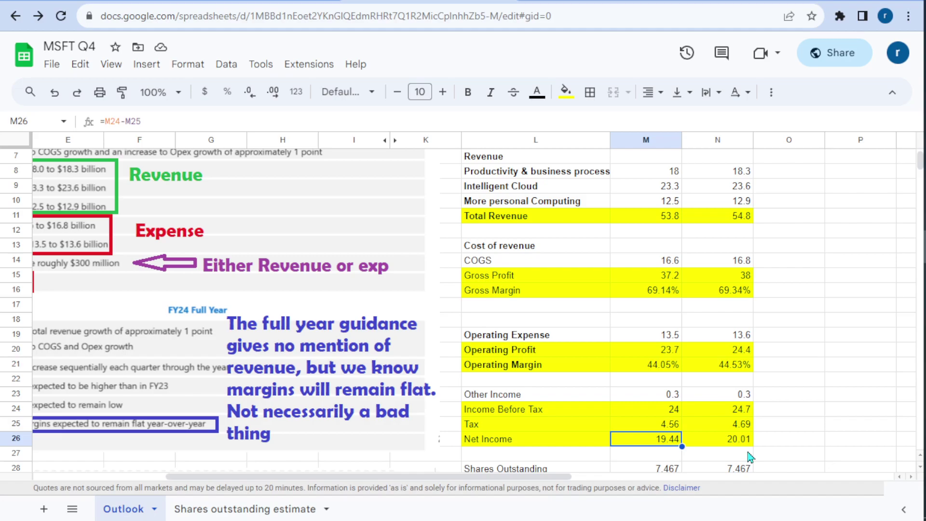
key("Right")
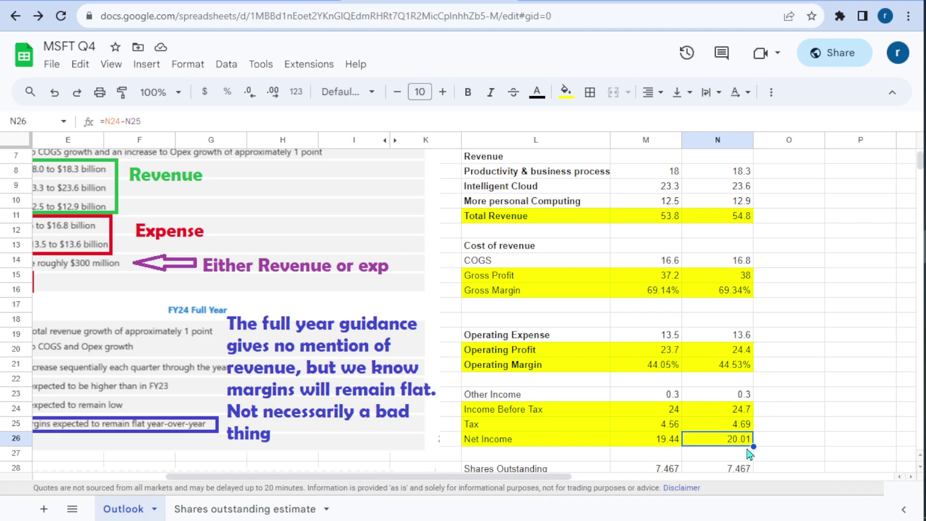
- Find the Shares Outstanding row below Net Income in the estimates table
scroll(749, 453, "down", 5)
scroll(765, 435, "down", 5)
scroll(765, 436, "up", 5)
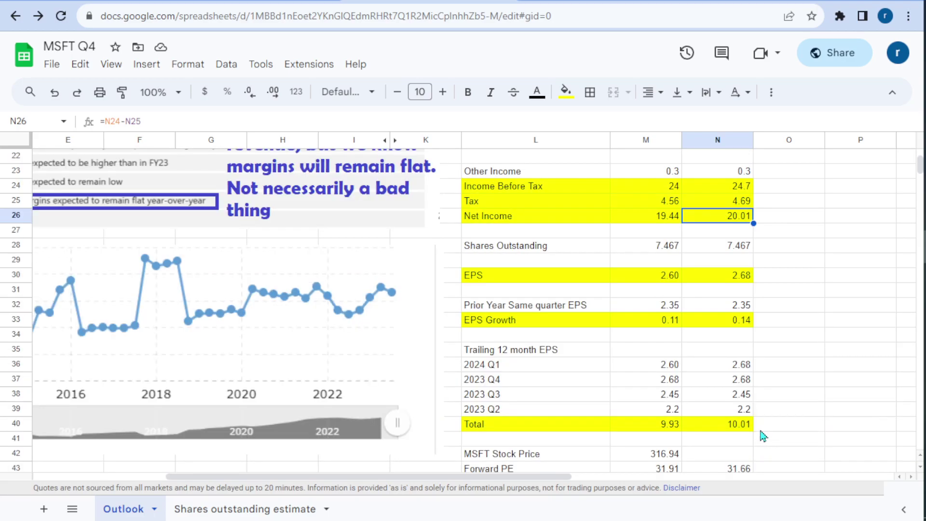
left_click(556, 253)
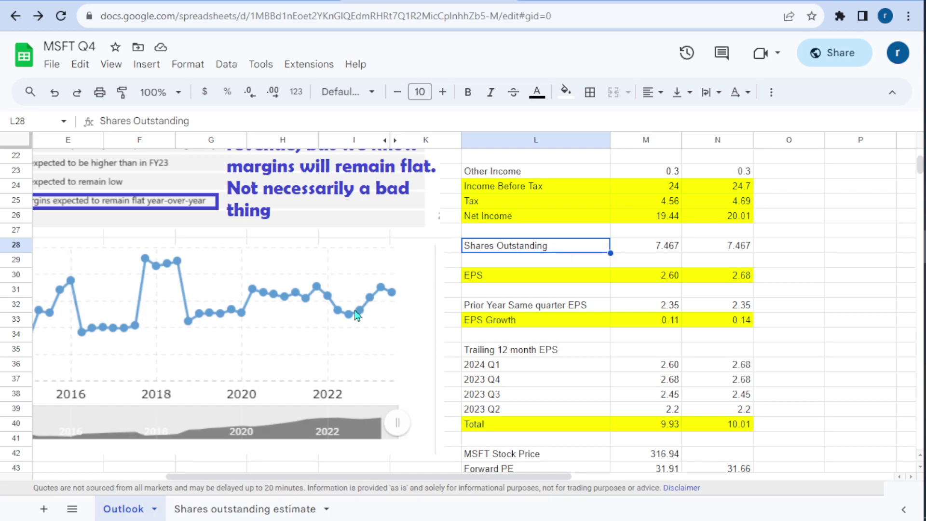
- Examine the diluted weighted average shares of the three quarterly income statements in the Shares outstanding estimate sheet
left_click(213, 511)
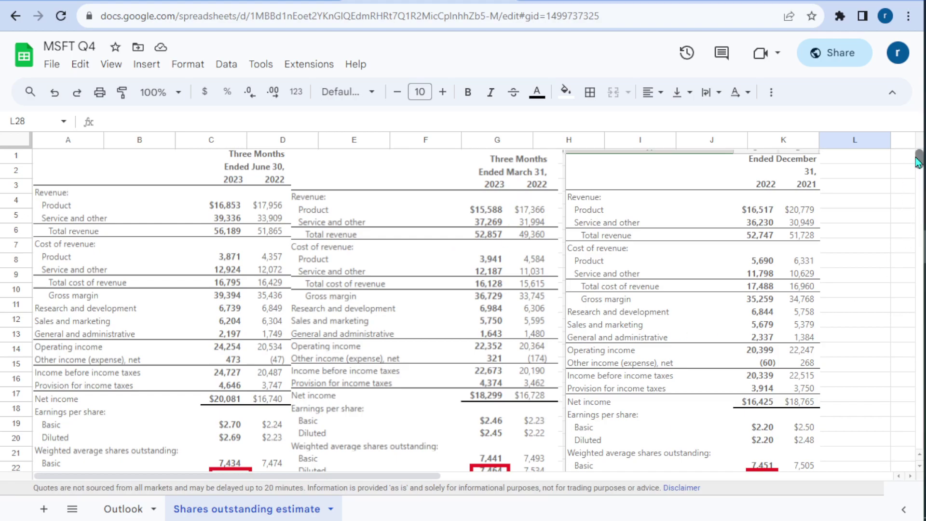
scroll(917, 164, "down", 3)
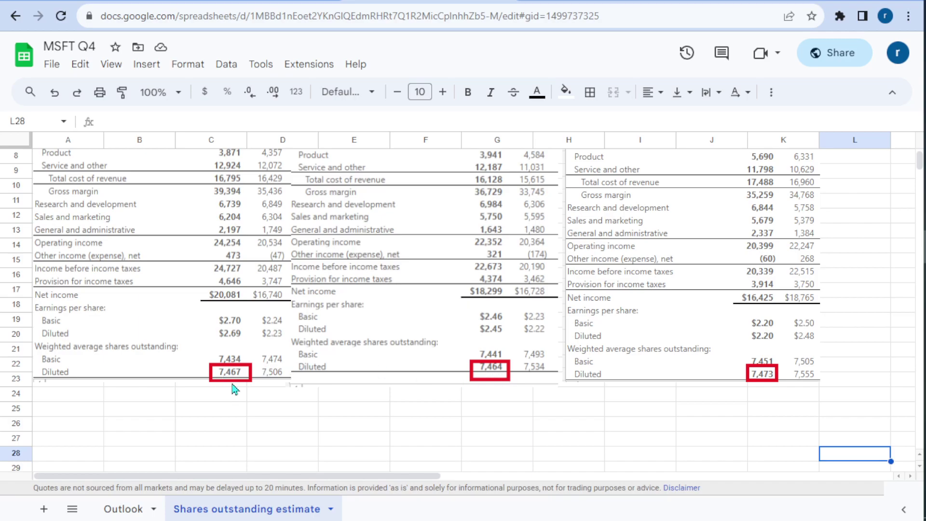
scroll(229, 389, "up", 3)
scroll(226, 322, "down", 5)
scroll(468, 296, "up", 5)
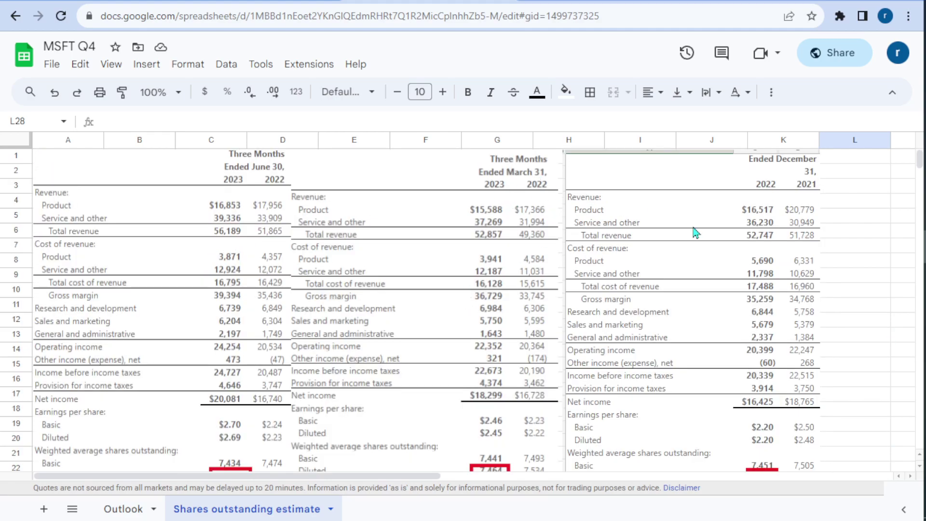
scroll(745, 316, "down", 5)
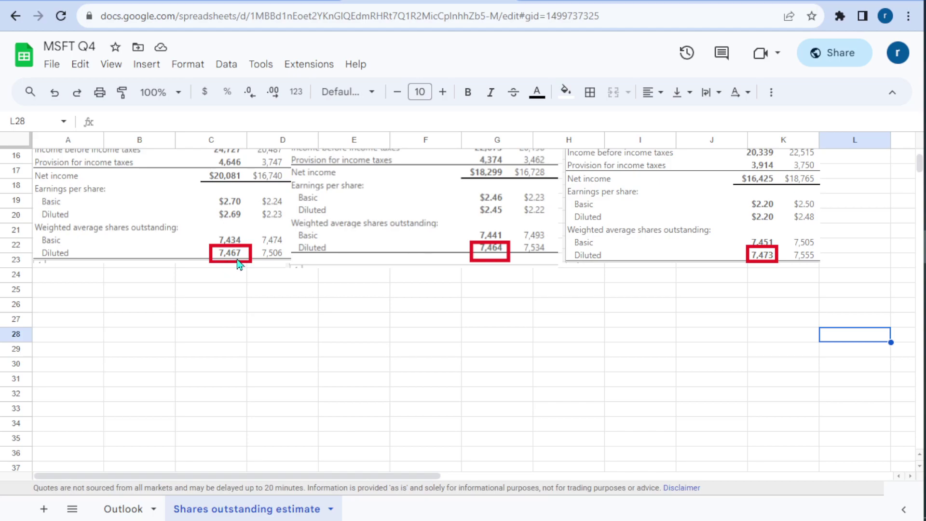
- Return to the Outlook sheet and check how EPS is calculated from Net Income and Shares Outstanding
left_click(126, 509)
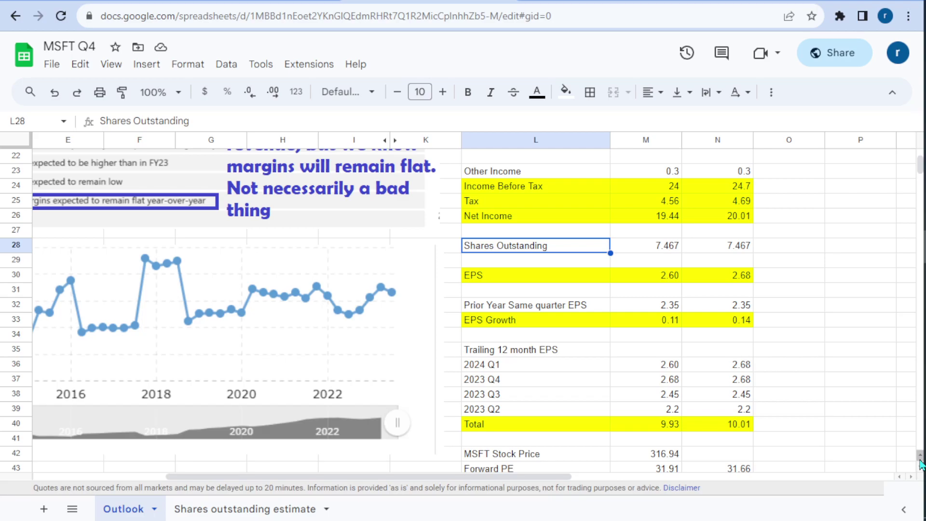
scroll(920, 464, "up", 2)
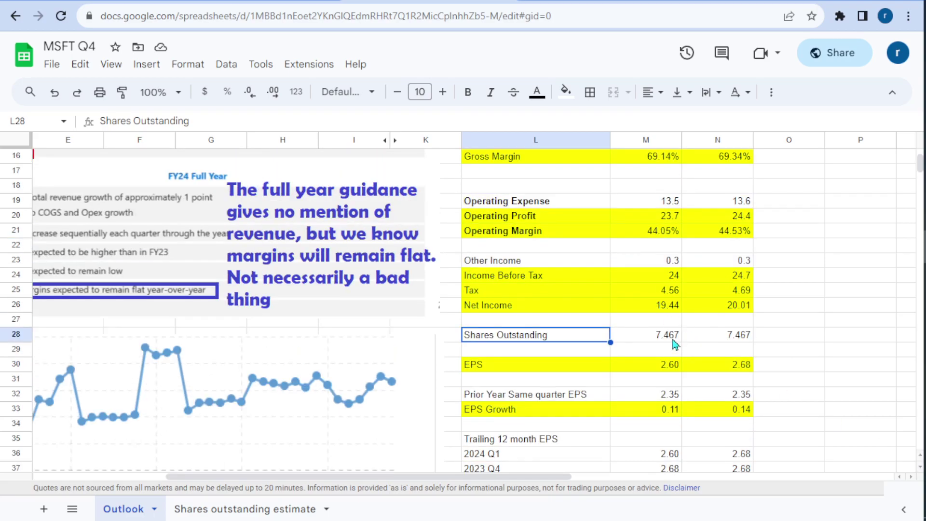
left_click(675, 343)
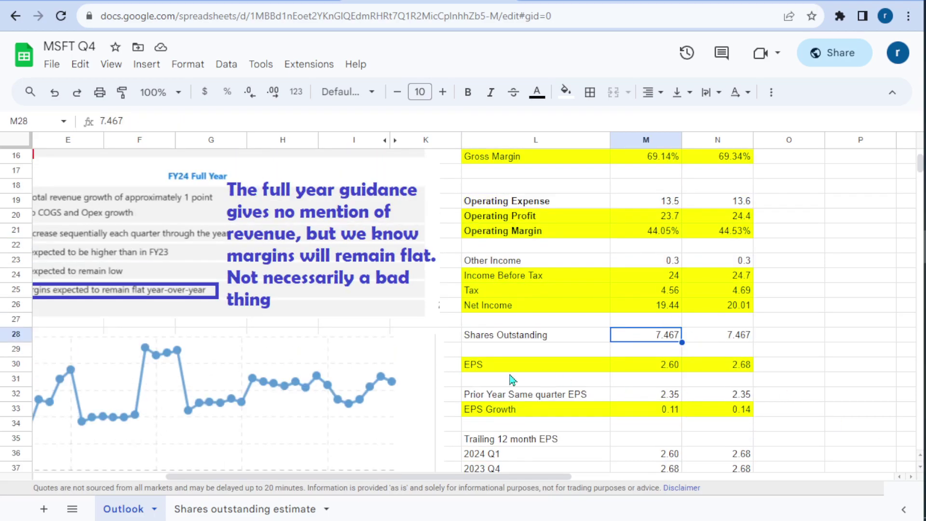
left_click(646, 368)
left_click(669, 307)
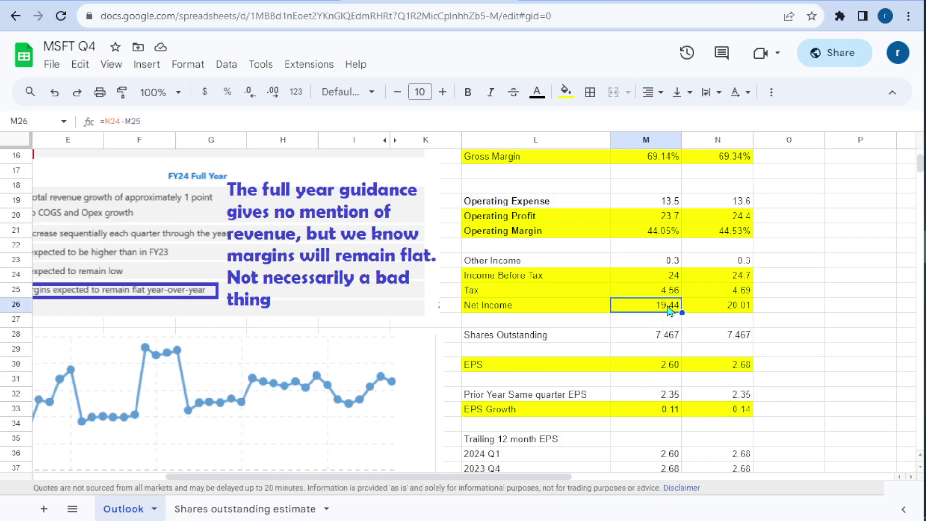
left_click(654, 339)
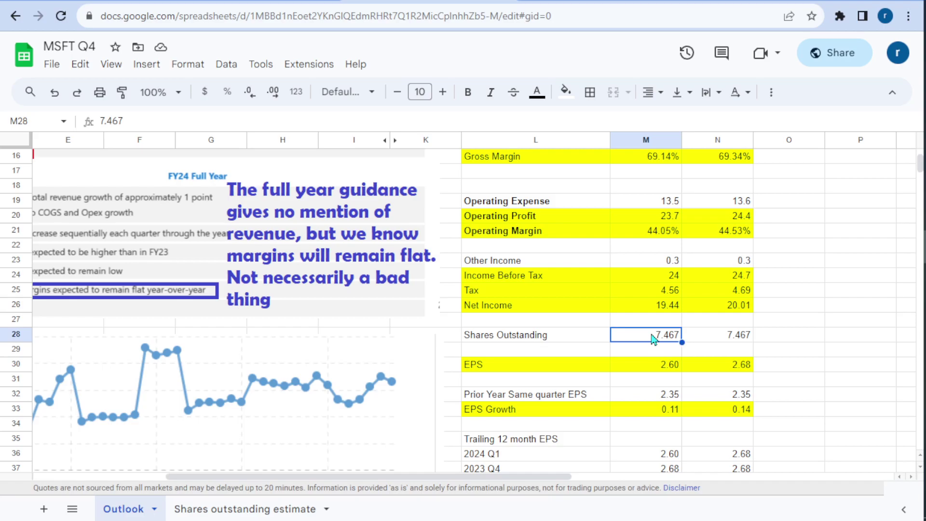
left_click(642, 370)
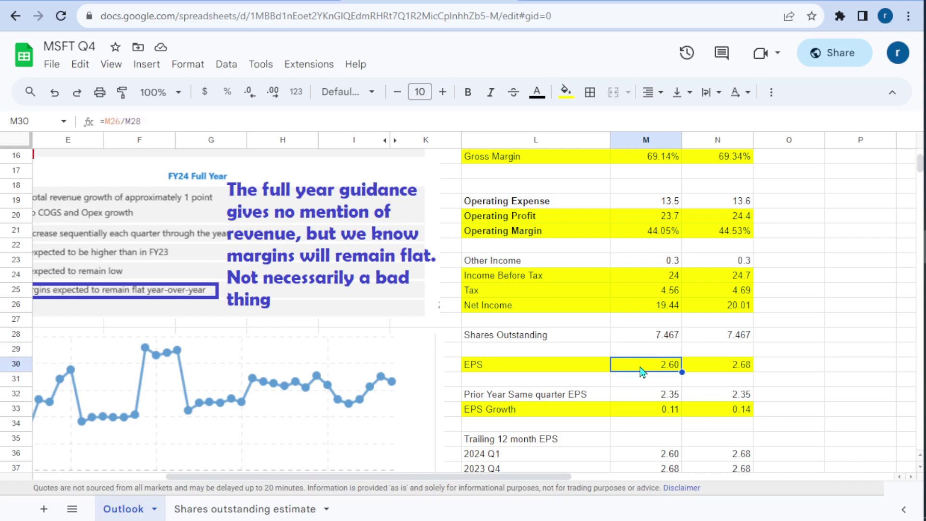
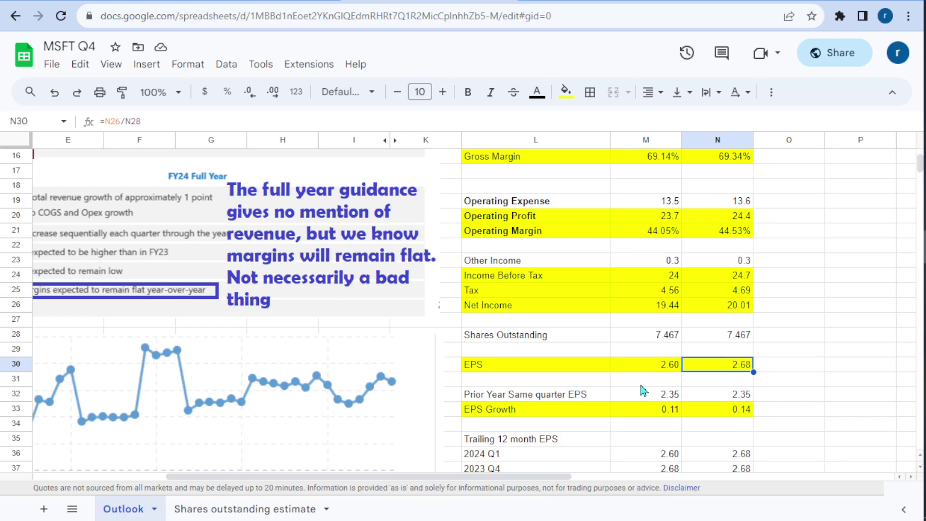
- Check how EPS Growth is calculated from EPS and Prior Year Same quarter EPS in the low and high columns
left_click(646, 399)
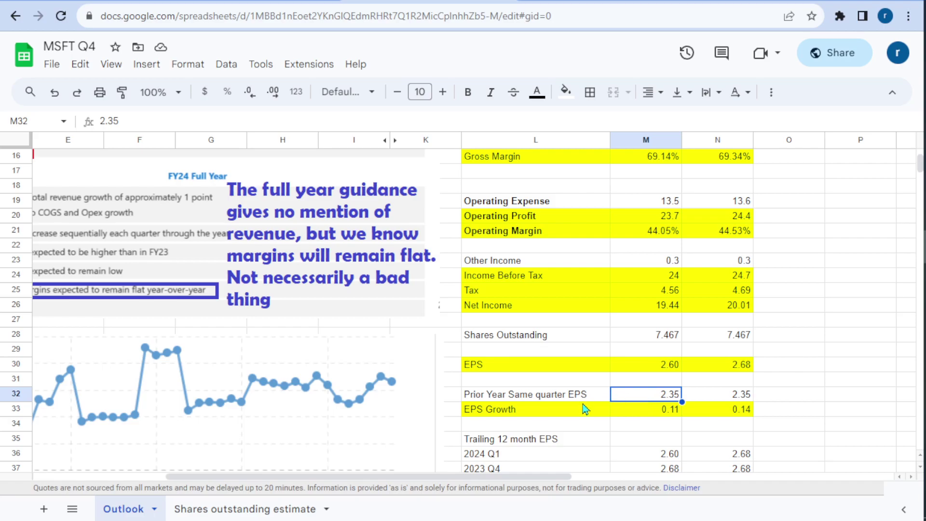
left_click(652, 412)
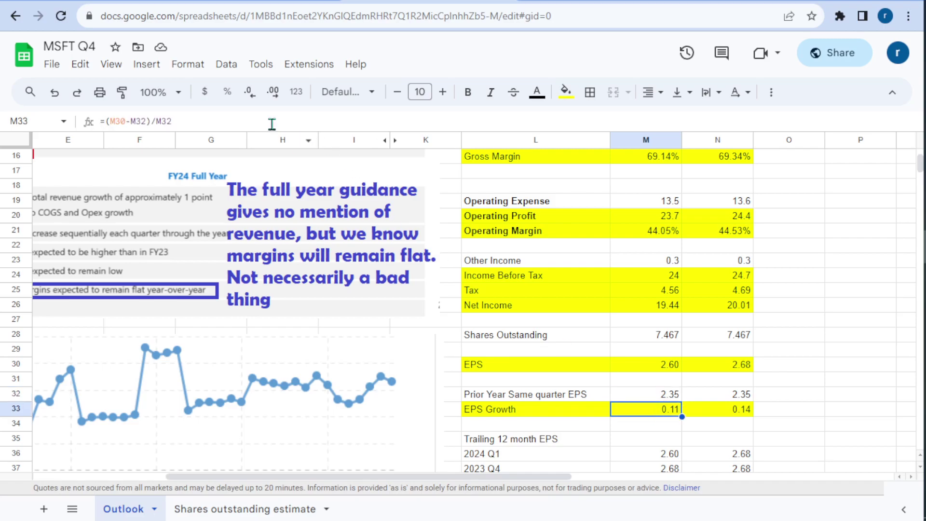
left_click(722, 416)
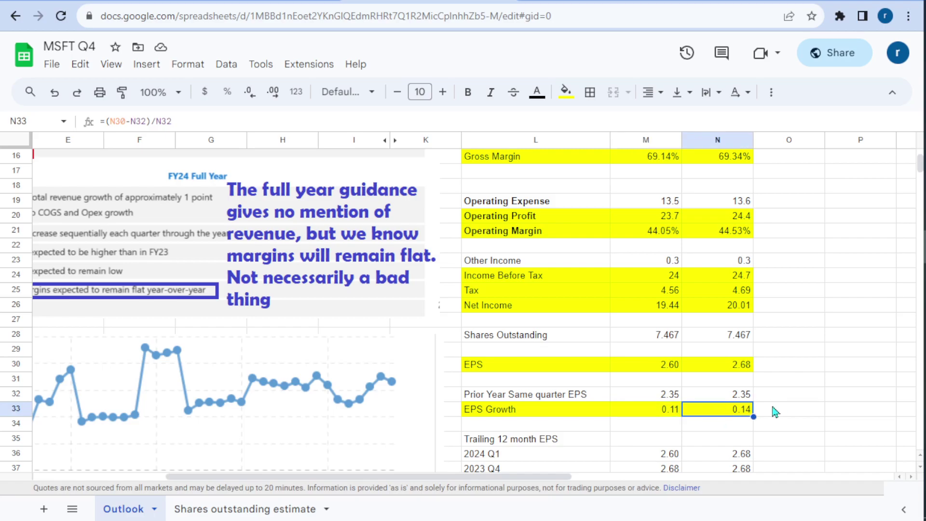
left_click(802, 396)
- Format the low and high EPS Growth values as percentages
scroll(798, 398, "down", 5)
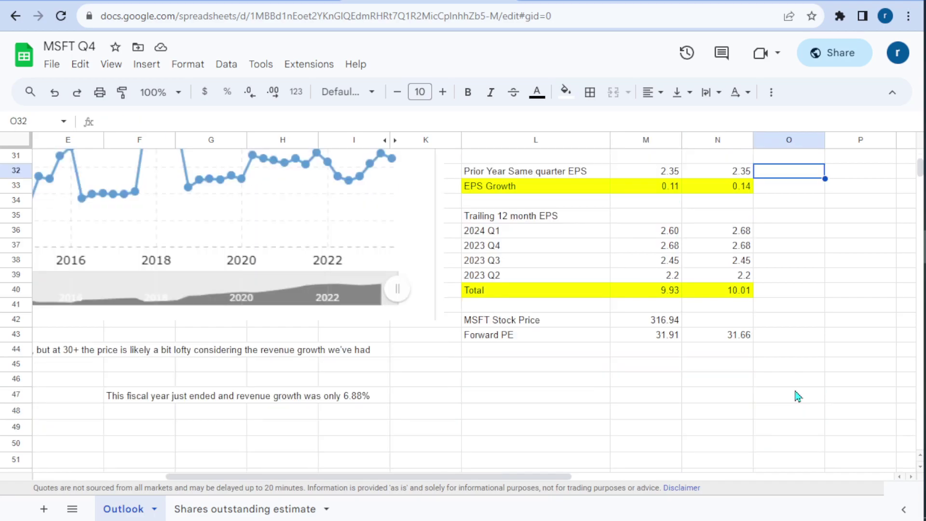
left_click(668, 189)
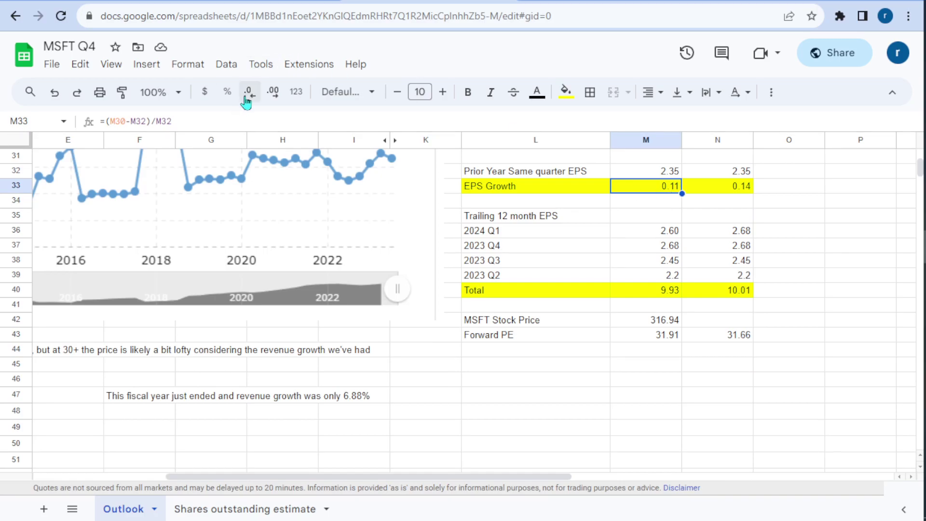
left_click(229, 95)
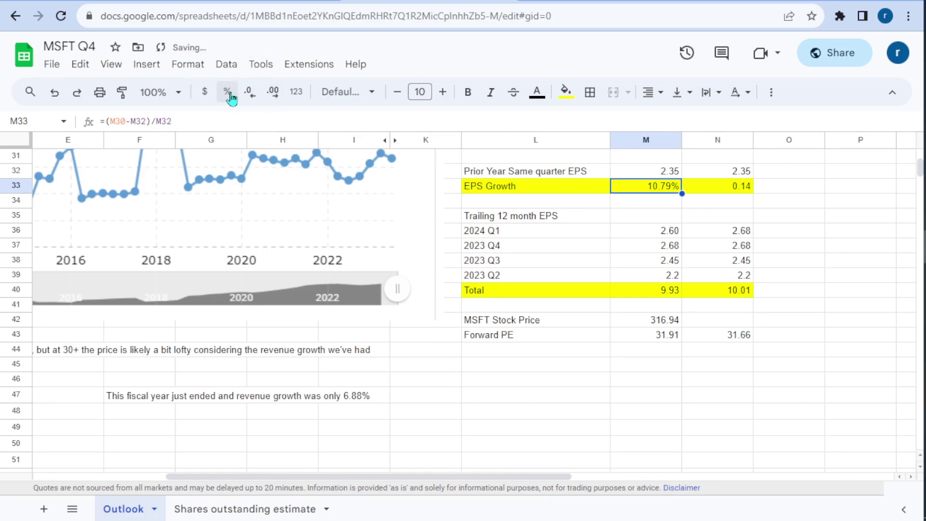
left_click(731, 190)
left_click(228, 93)
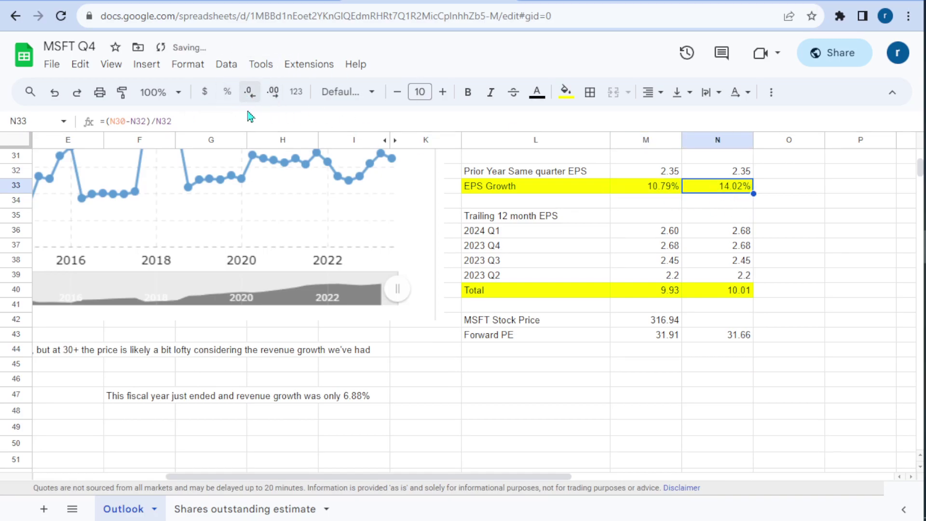
left_click(640, 211)
left_click(655, 192)
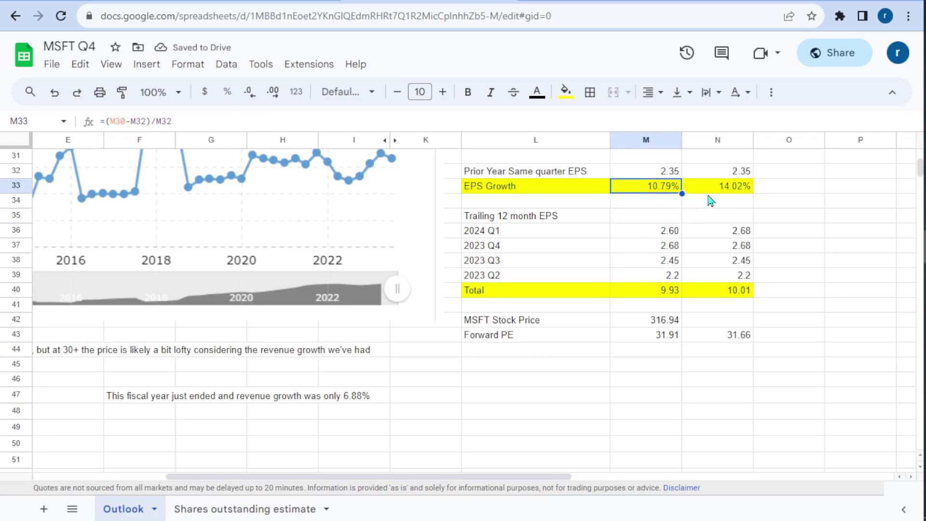
left_click(798, 195)
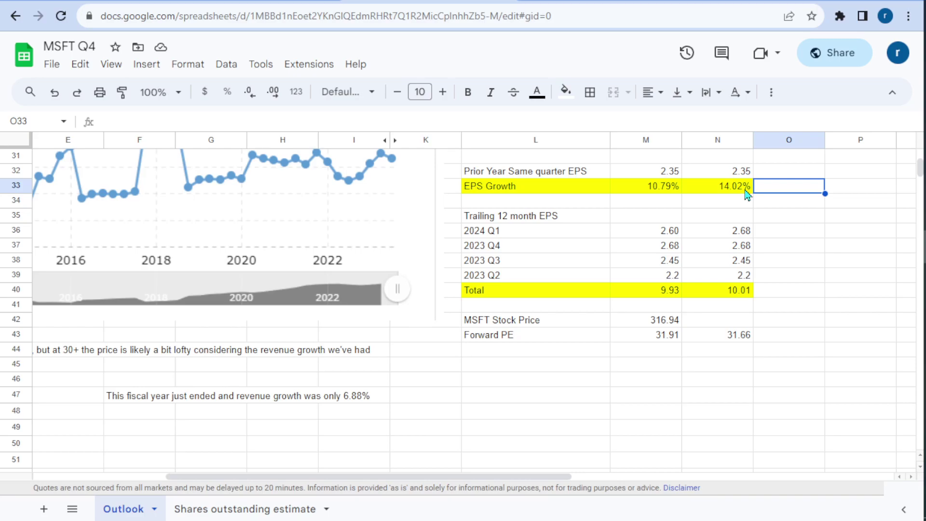
- Check where the low and high 2024 Q1 values under Trailing 12 month EPS come from
left_click(572, 219)
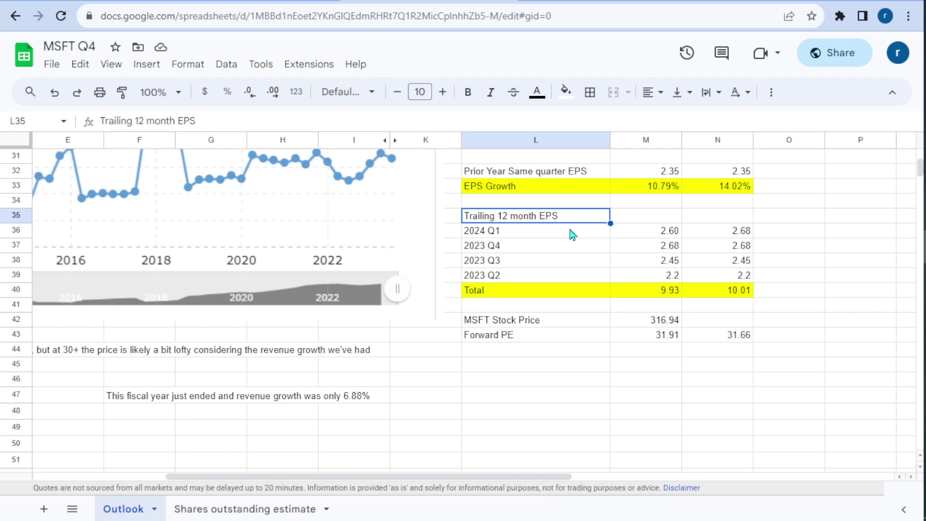
left_click(572, 234)
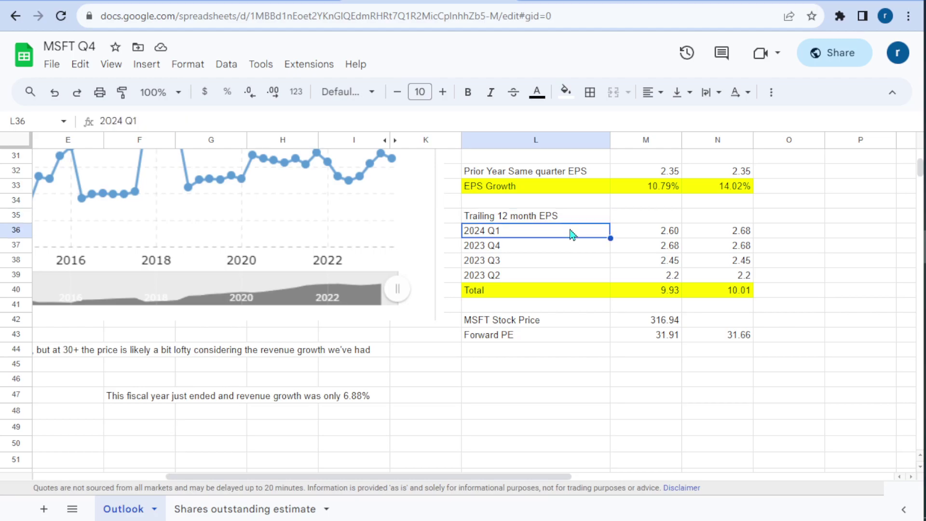
left_click(639, 235)
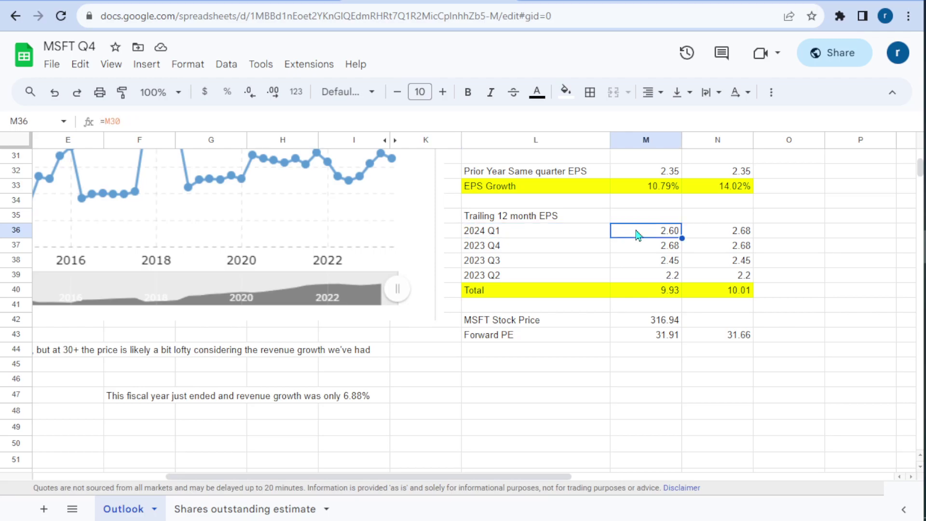
left_click(725, 235)
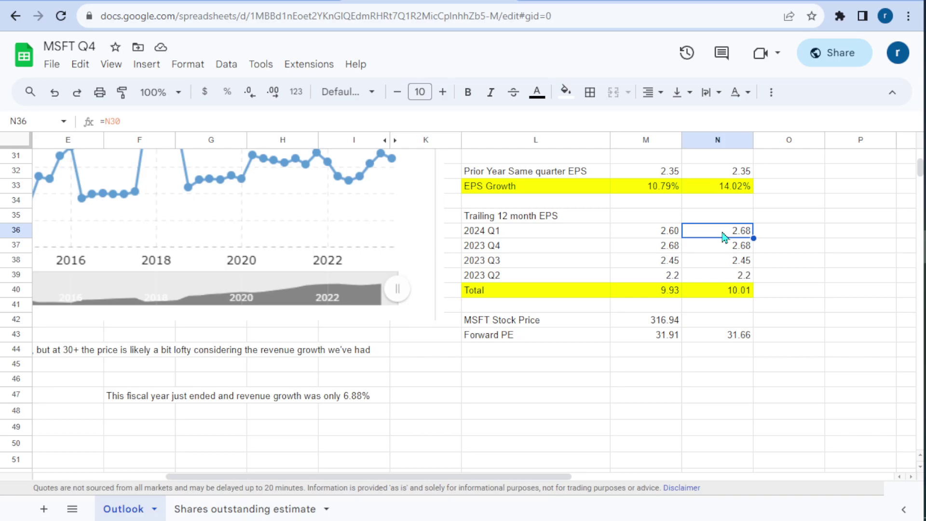
left_click(654, 235)
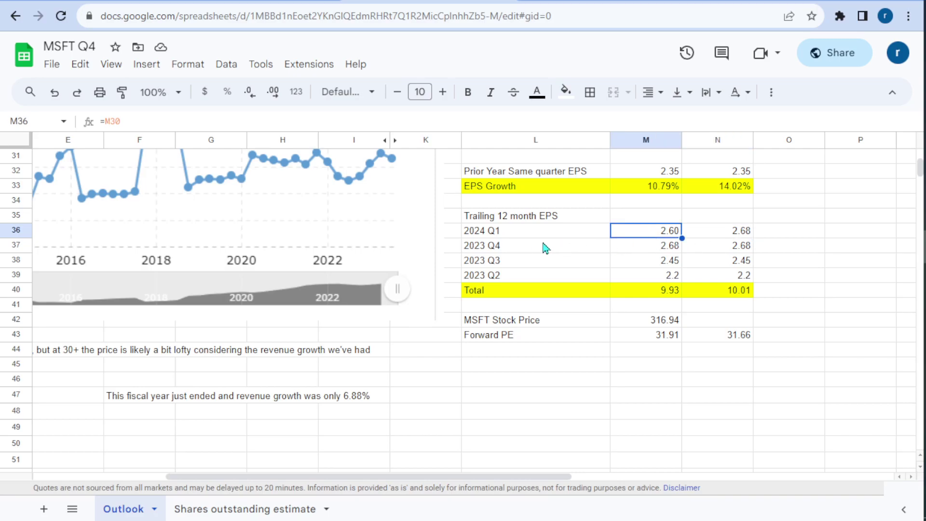
- Review which quarters make up Trailing 12 month EPS, from 2023 Q4 back to 2023 Q2 plus 2024 Q1
left_click(507, 248)
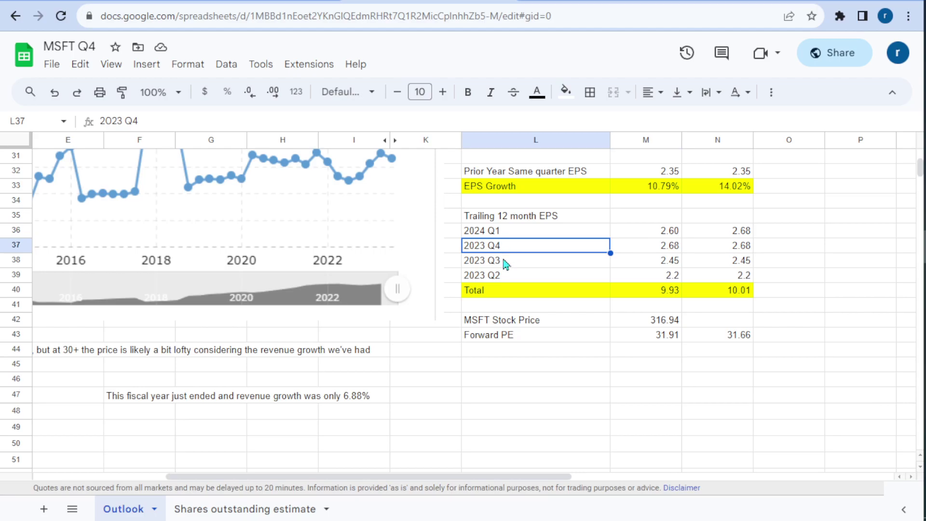
left_click(503, 265)
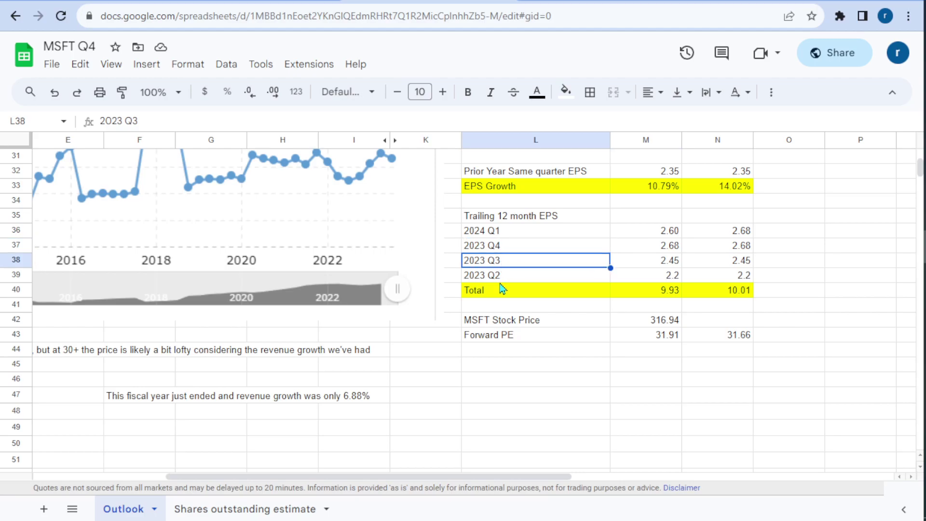
left_click(504, 278)
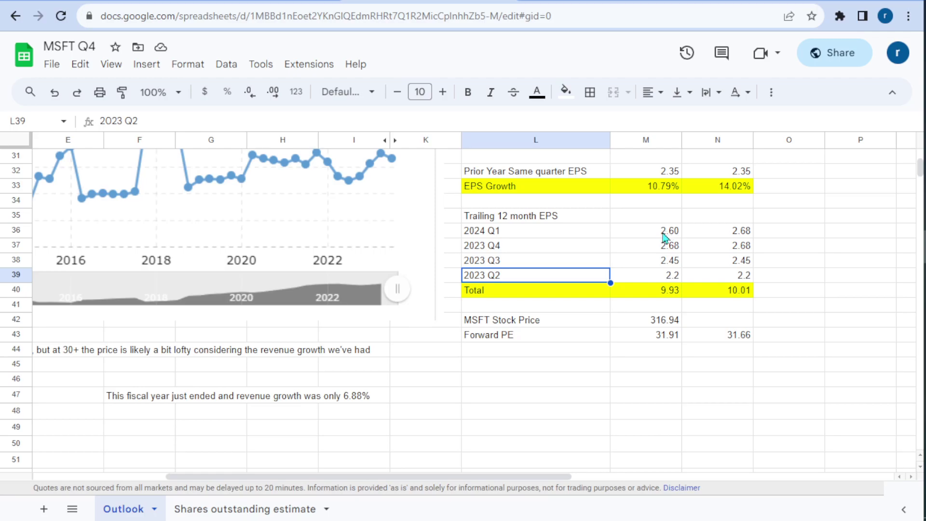
left_click(554, 236)
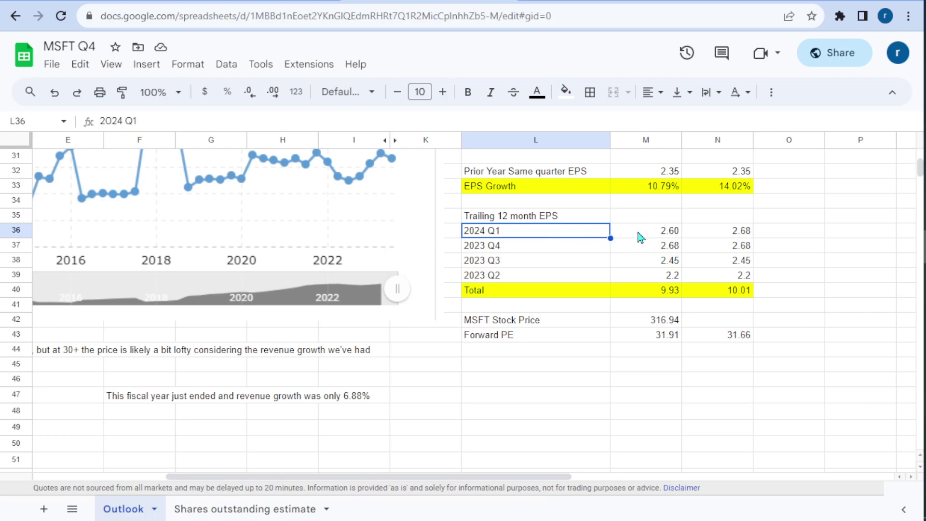
left_click(578, 220)
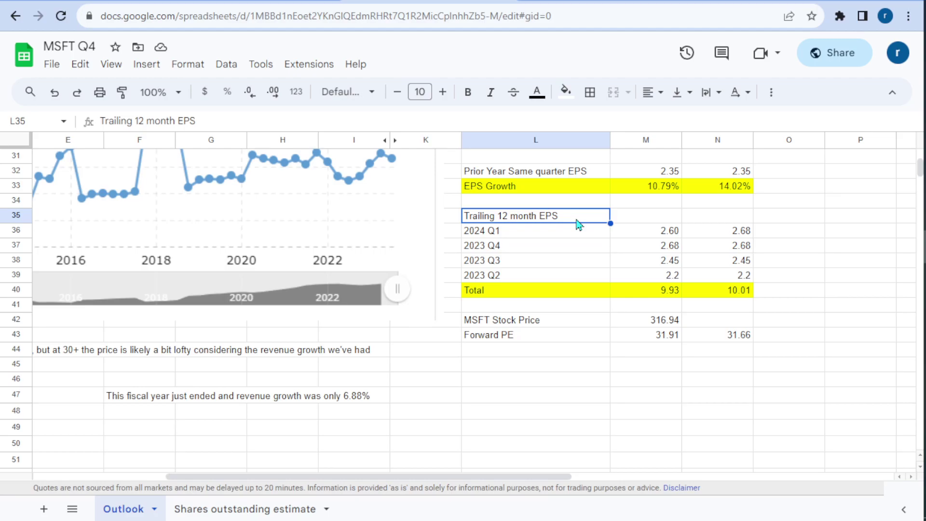
left_click(554, 232)
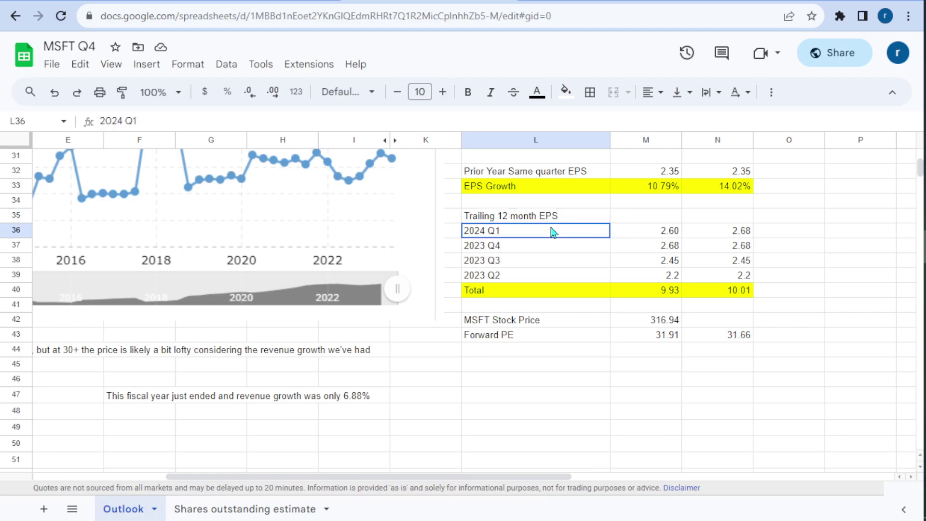
- Check how the four quarterly EPS values add up to the trailing 12 month Total in the low and high columns
left_click_drag(545, 237, 528, 278)
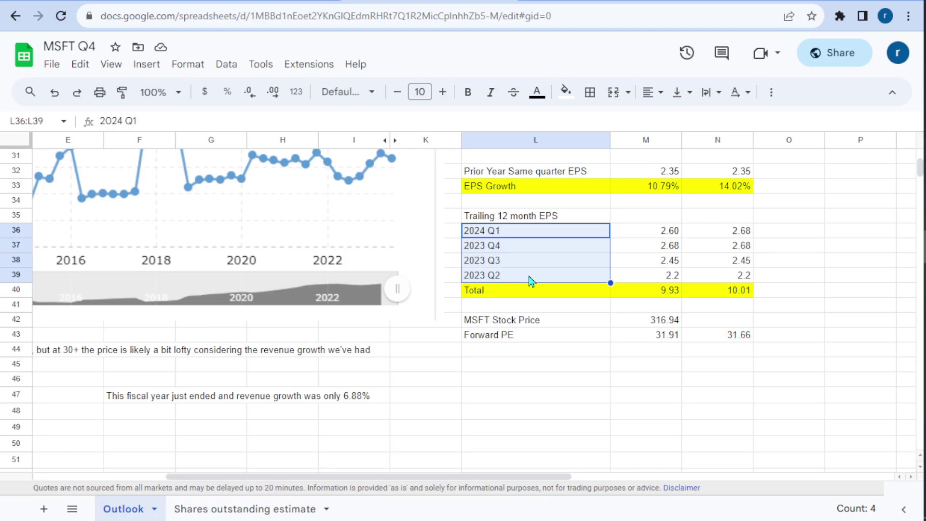
left_click_drag(669, 236, 667, 281)
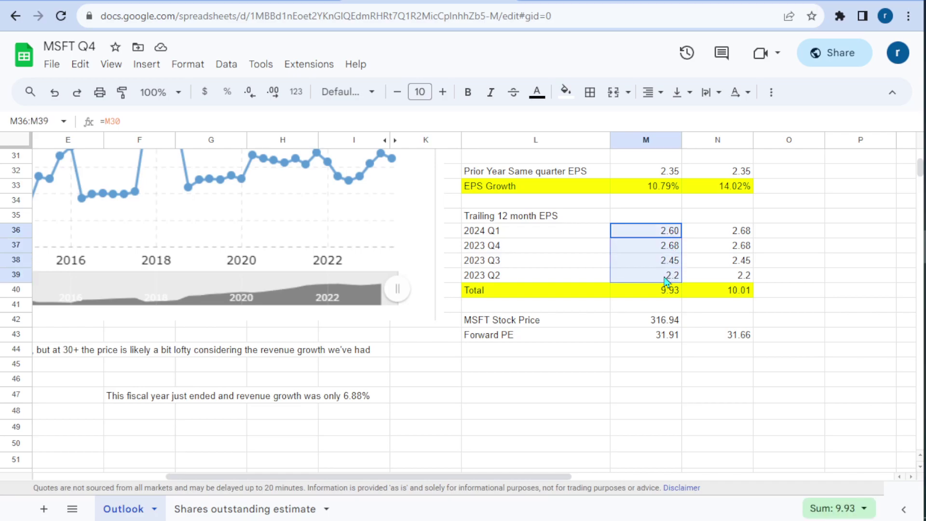
left_click(649, 233)
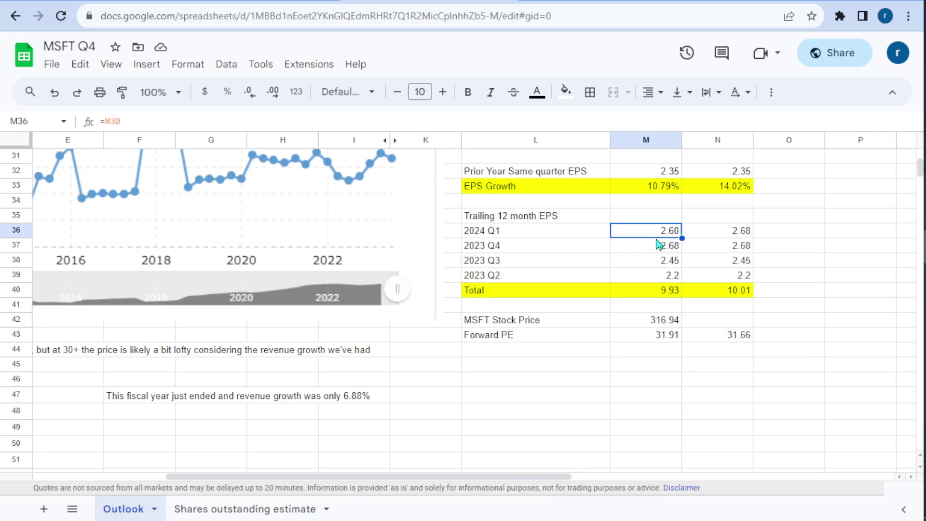
left_click(651, 292)
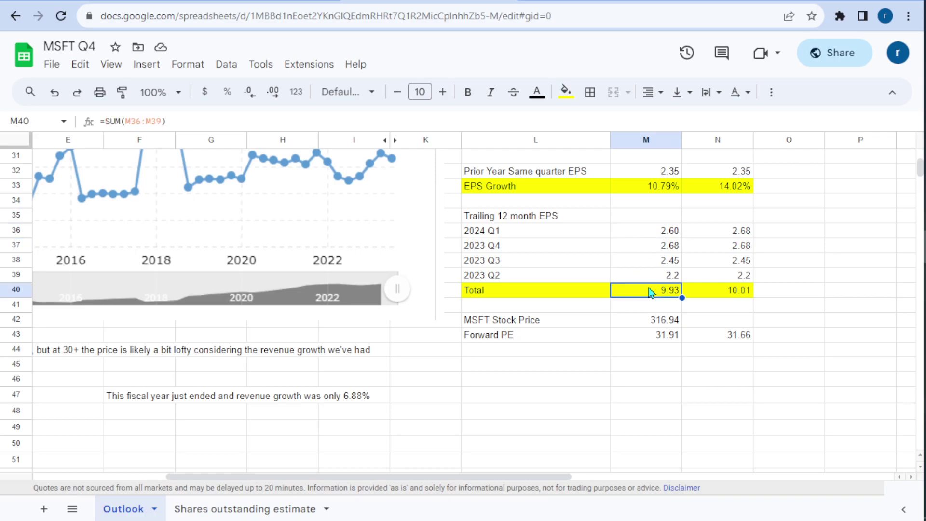
left_click(739, 295)
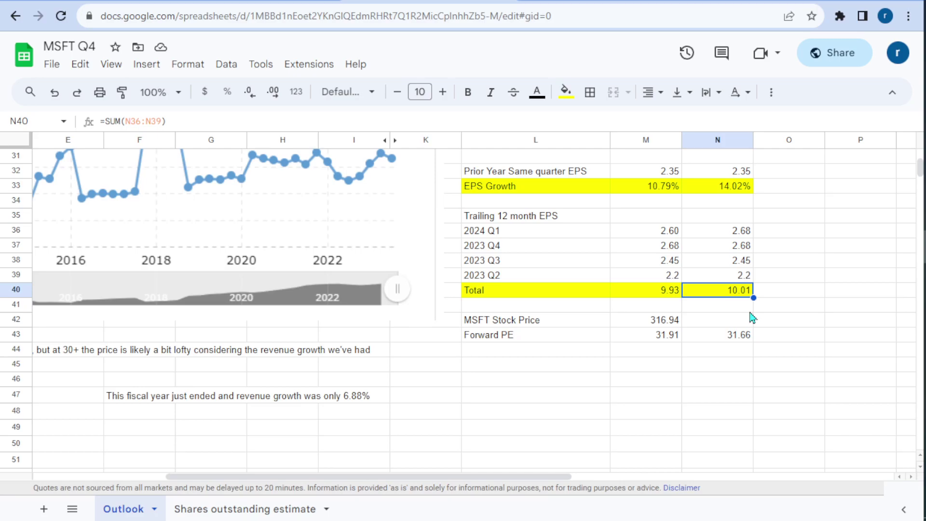
- Check the source of the MSFT Stock Price and how the low-column Forward PE is calculated from it
left_click(492, 323)
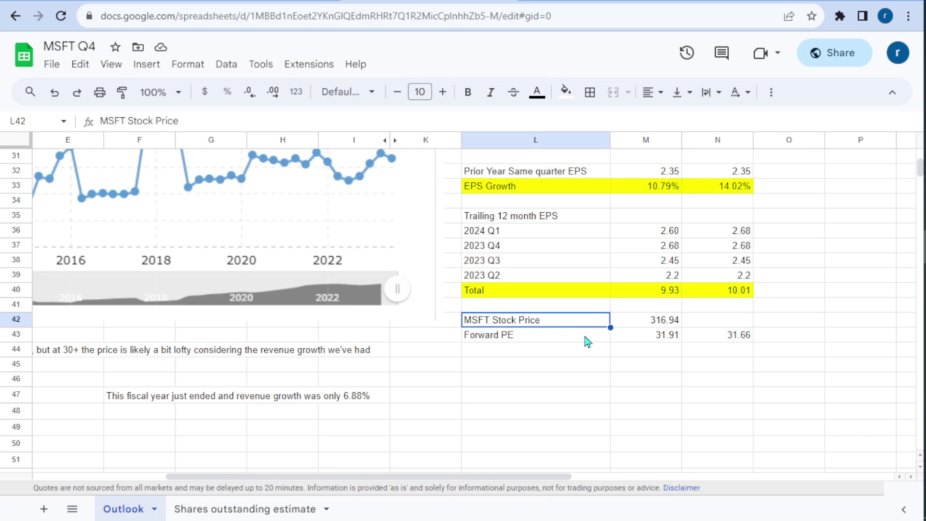
left_click(668, 322)
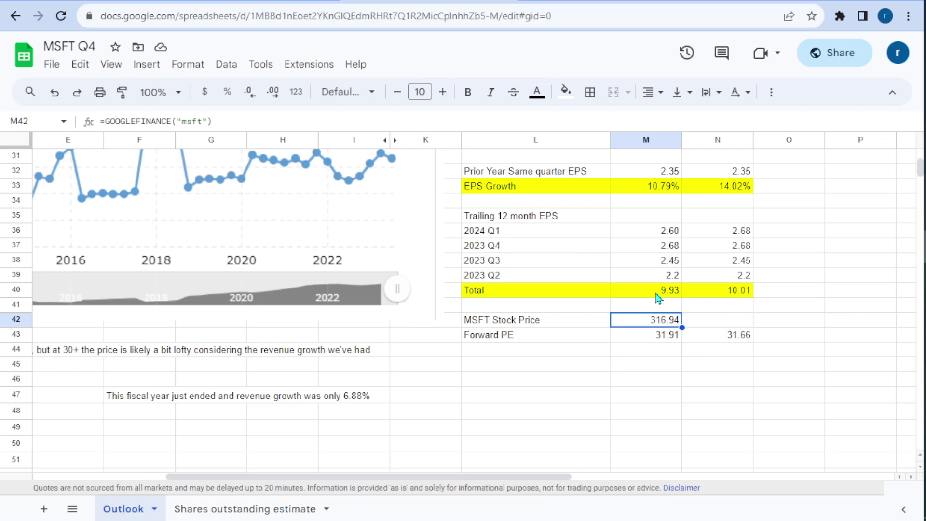
left_click(659, 339)
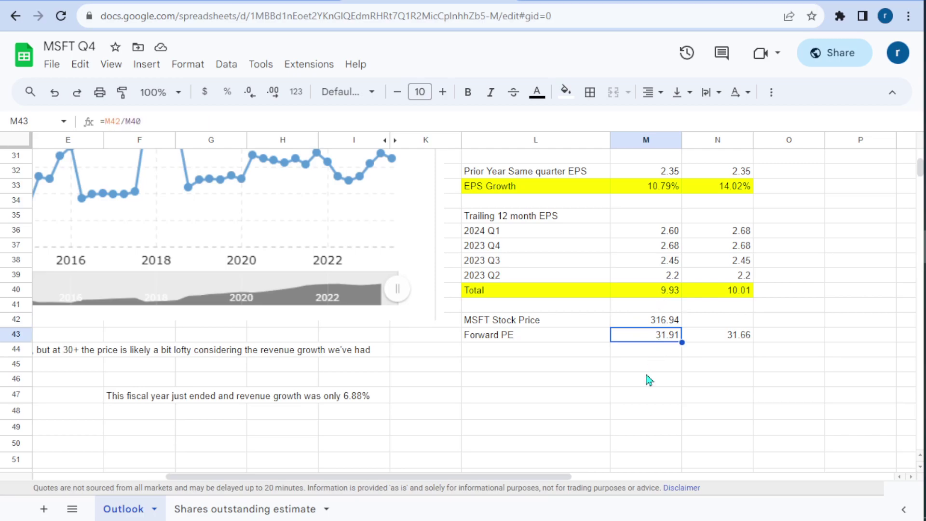
- Check how the high-column Forward PE is calculated and compare it with the low-column formula
left_click(743, 343)
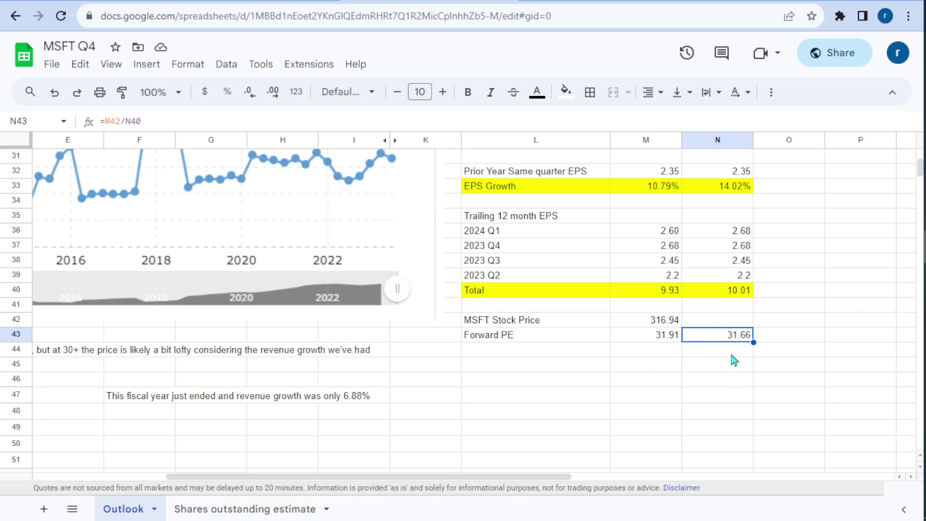
left_click(709, 369)
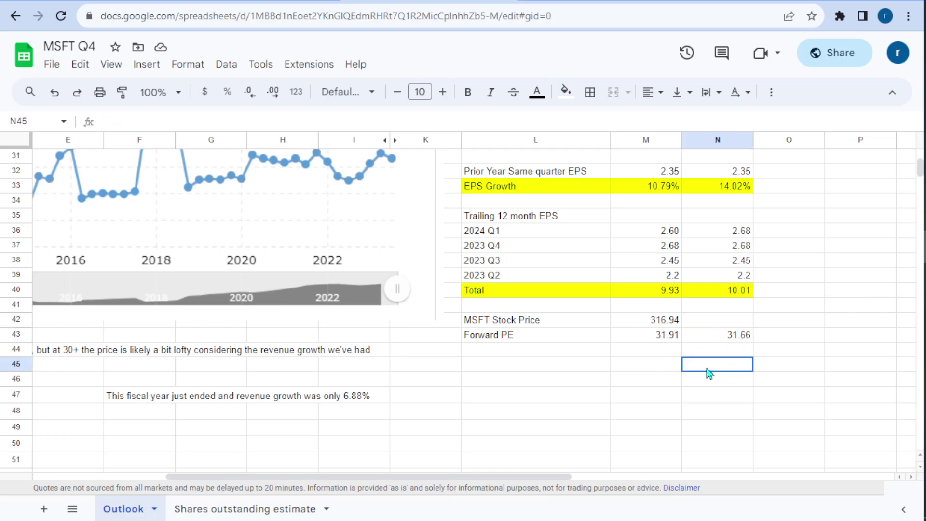
left_click(657, 344)
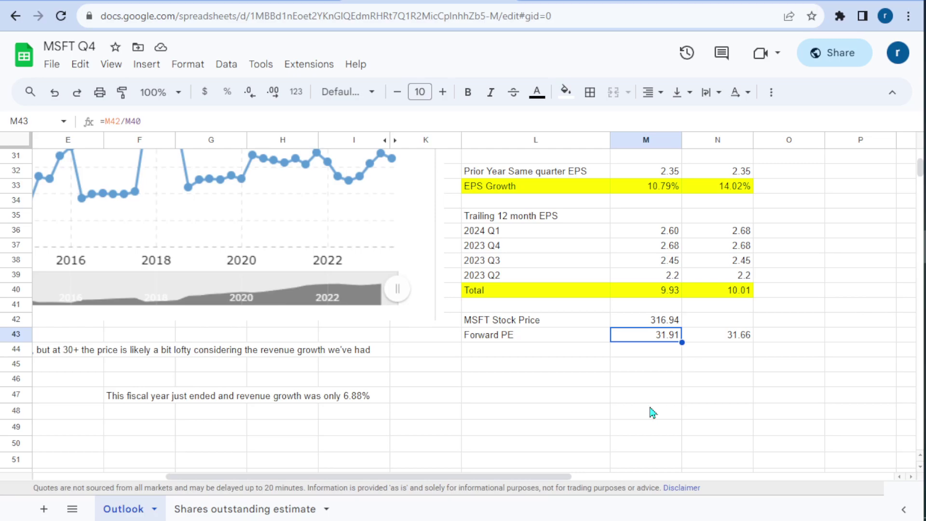
- Review the FY24 Full Year guidance and the historical PE Ratio chart from 2010 onward against the forward PE estimates
left_click_drag(437, 477, 343, 483)
scroll(365, 412, "up", 5)
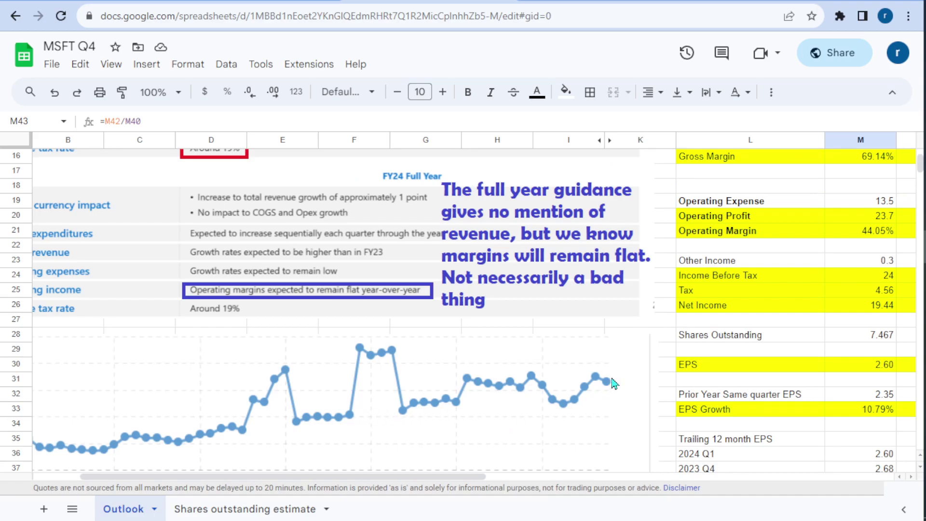
left_click_drag(466, 478, 430, 482)
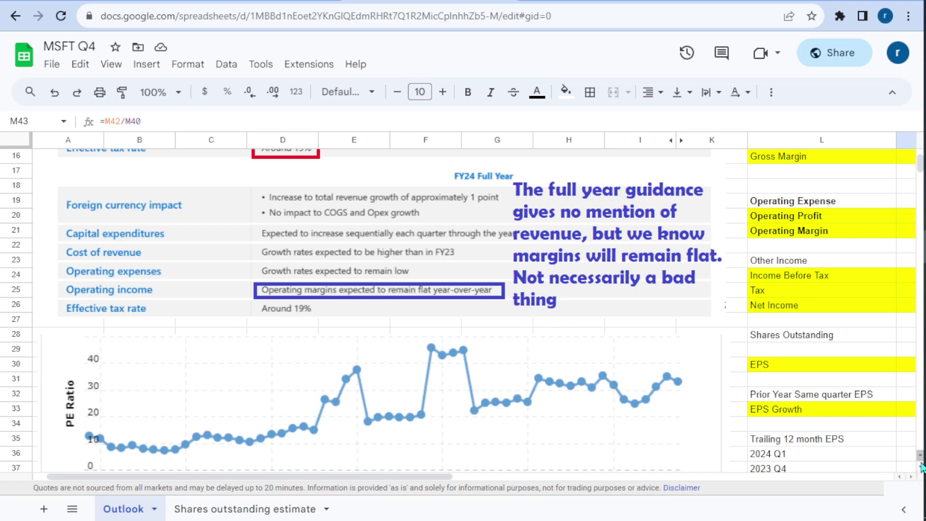
scroll(921, 466, "up", 2)
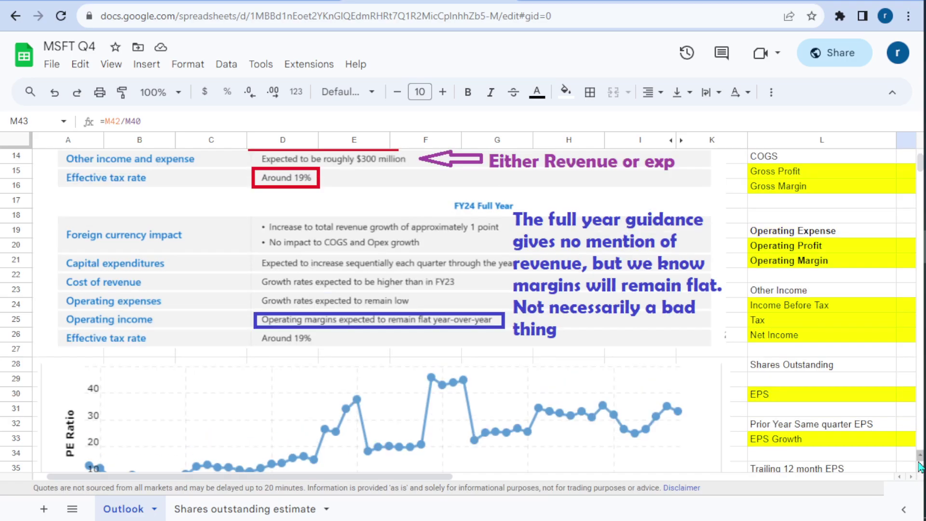
scroll(920, 466, "up", 2)
scroll(921, 471, "down", 3)
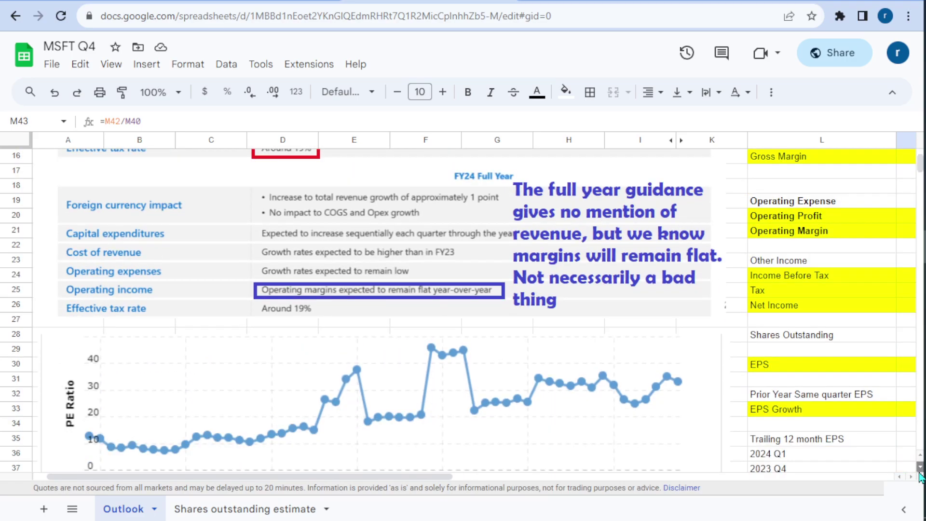
scroll(921, 476, "down", 5)
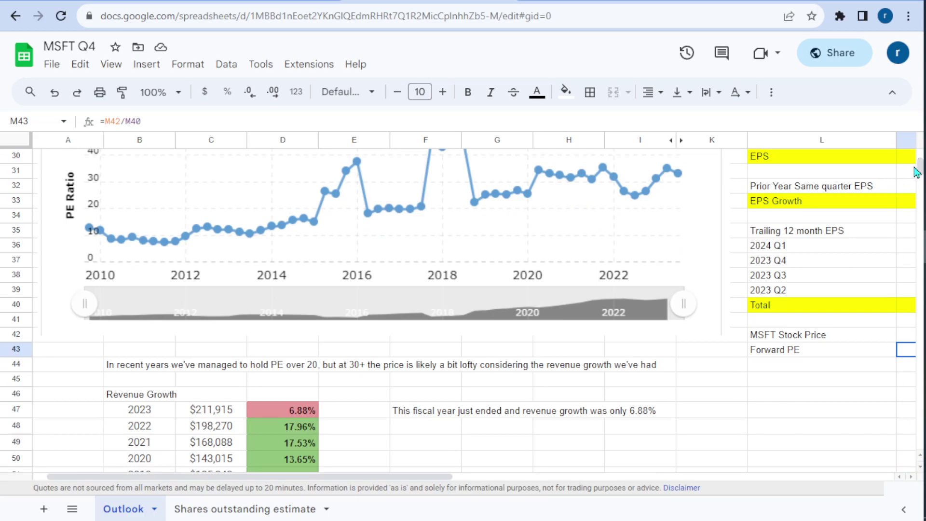
scroll(920, 170, "up", 2)
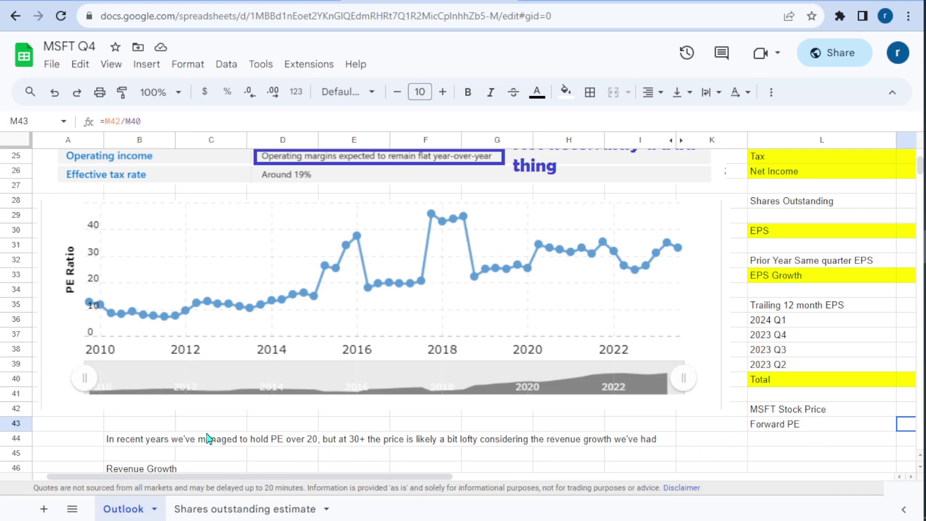
- Check the 2023 revenue and how its growth rate is calculated in the Revenue Growth table
left_click(171, 457)
scroll(190, 448, "down", 5)
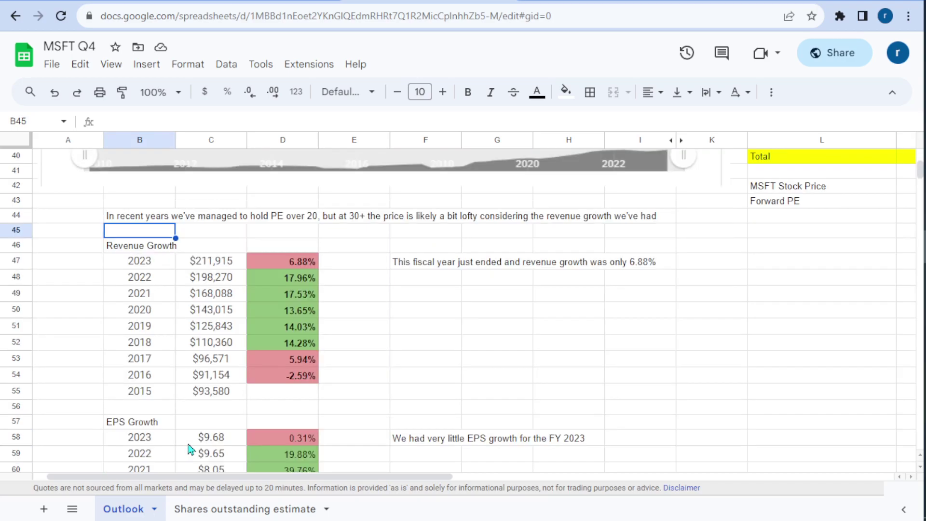
left_click(134, 265)
key("Right")
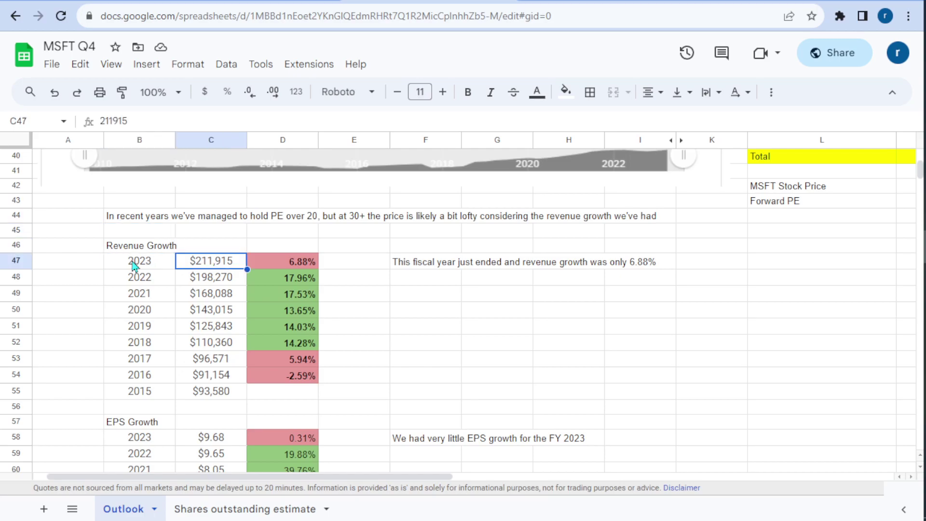
key("Right")
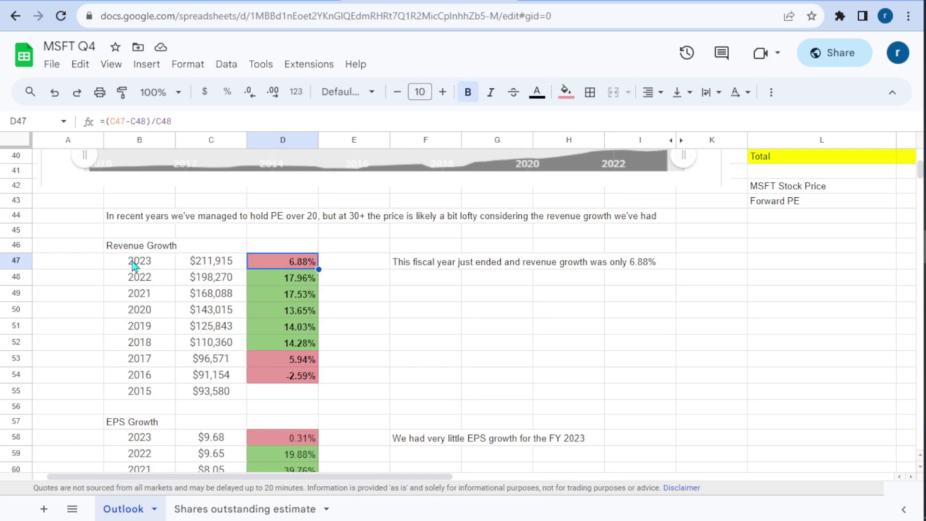
key("Right")
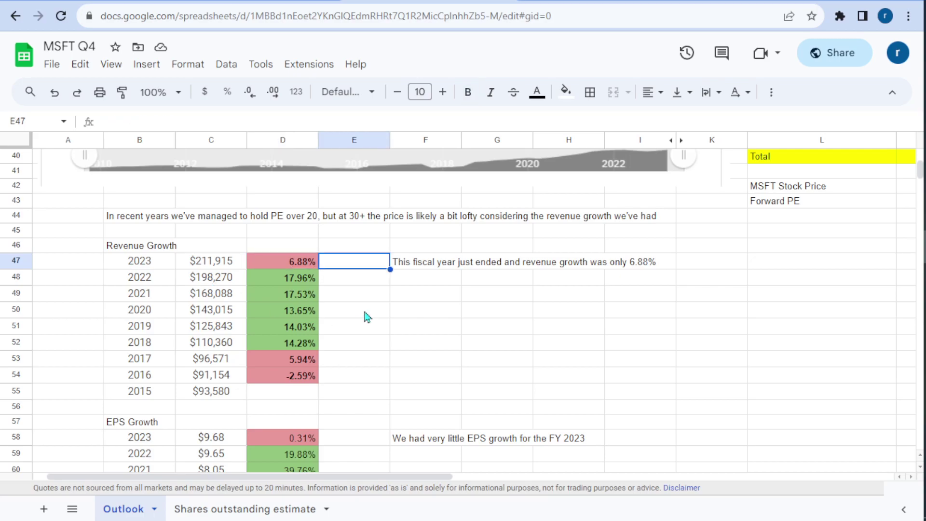
- Check the growth formulas for 2022, 2021 and 2020 in the Revenue Growth table
left_click(305, 282)
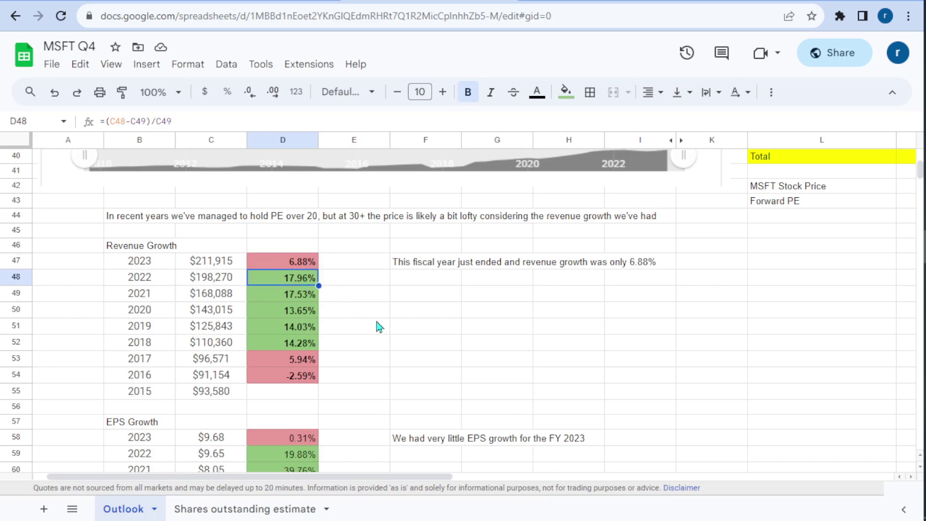
key("Down")
left_click(315, 316)
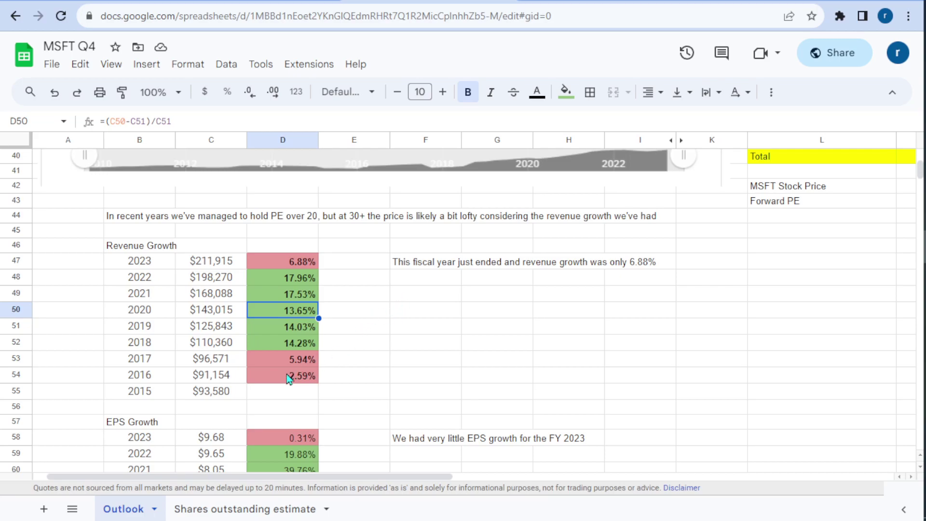
- Review the EPS Growth table from 2023 back to 2015, checking the growth formulas for 2022 and 2021
left_click(129, 427)
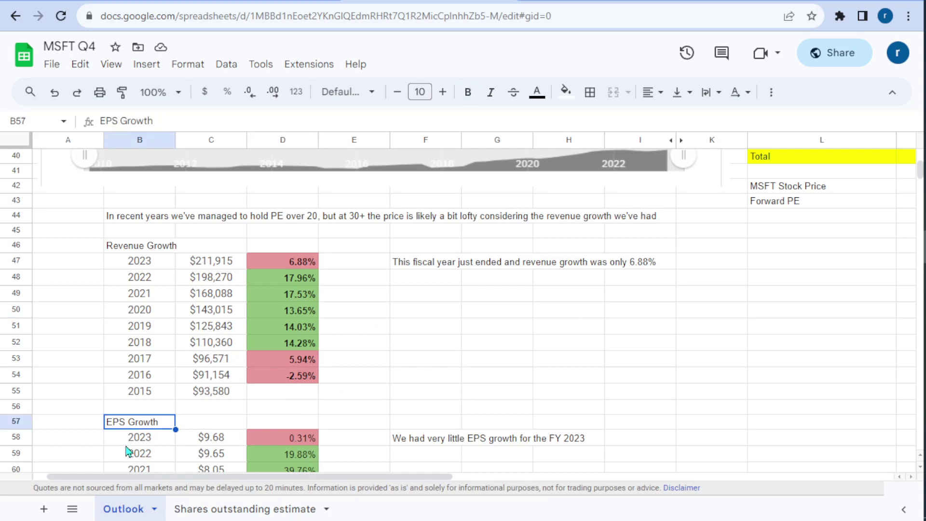
left_click(126, 443)
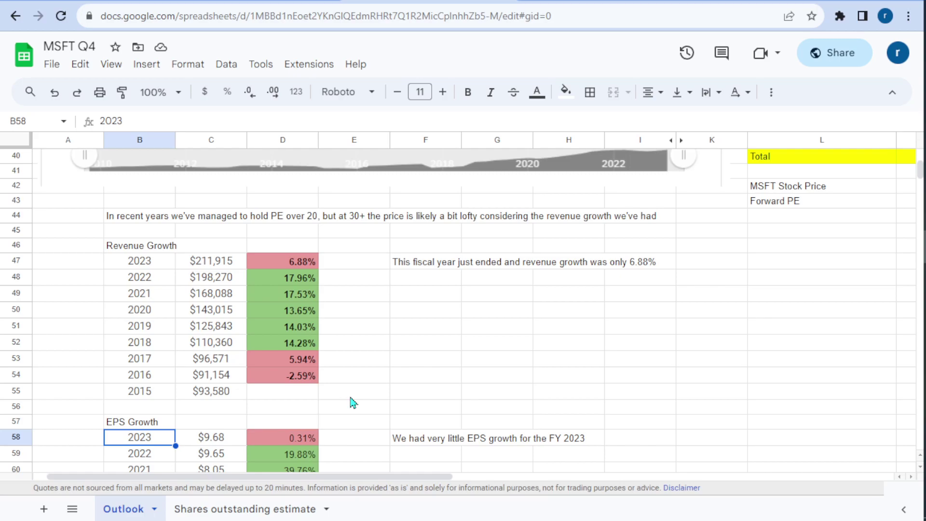
scroll(354, 403, "down", 5)
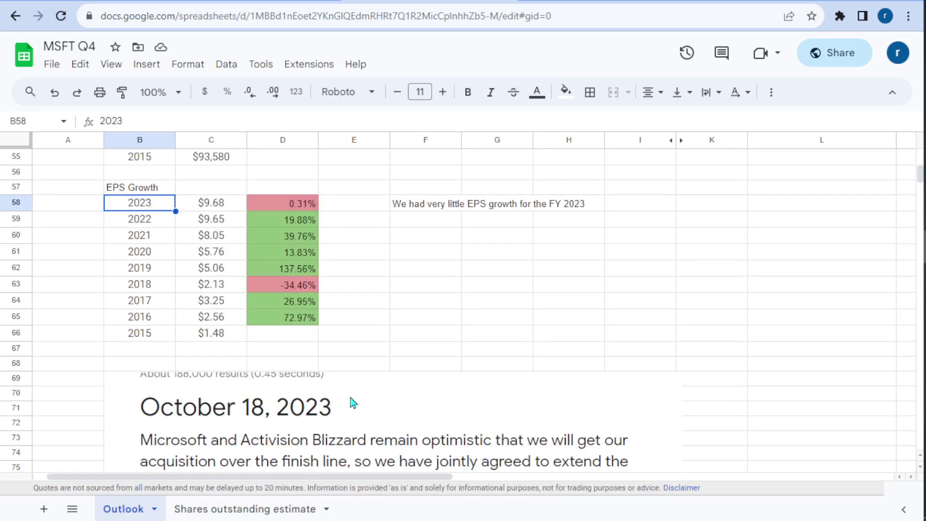
left_click(292, 224)
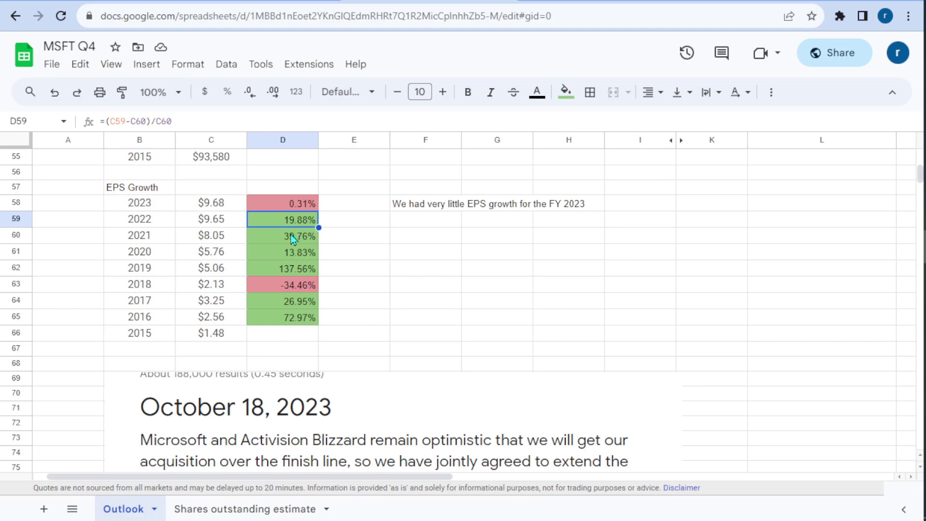
key("Down")
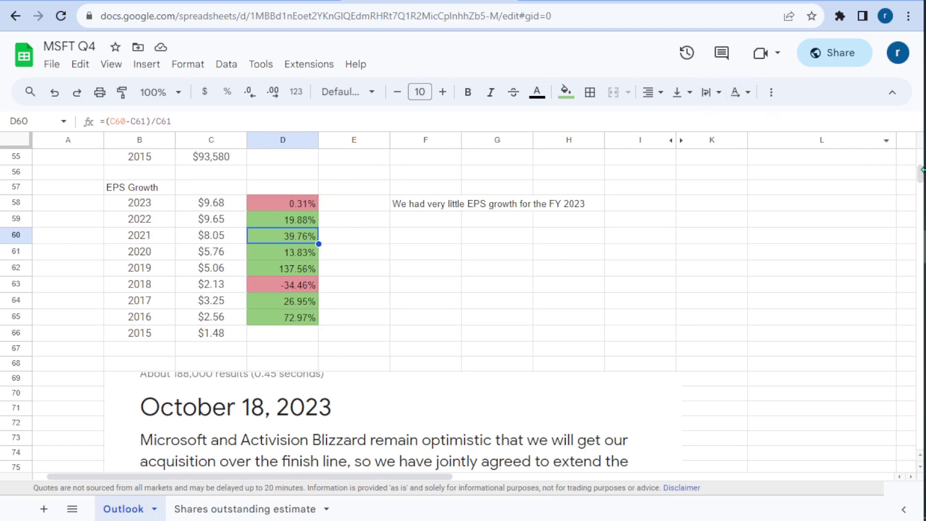
scroll(921, 178, "up", 4)
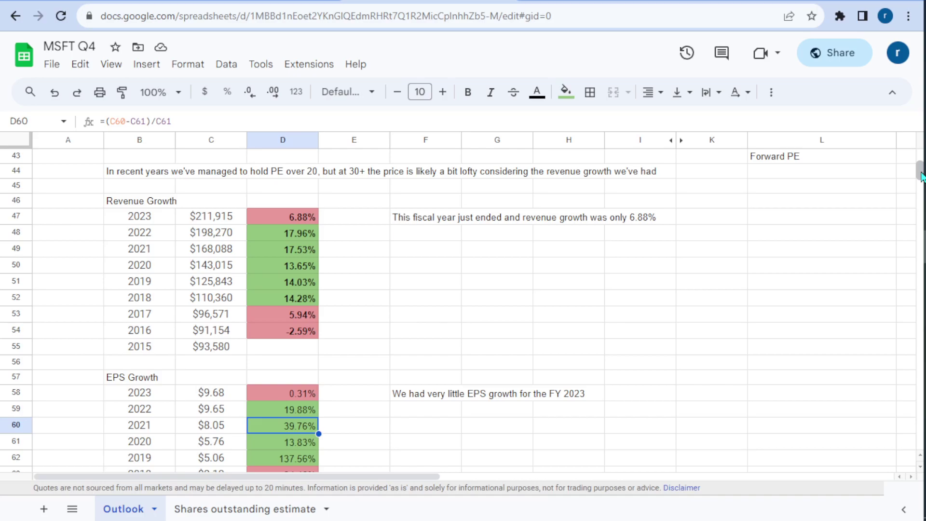
- Read the statement below the EPS Growth table about extending the Microsoft and Activision Blizzard merger agreement
left_click(489, 301)
key("Down")
key("Down")
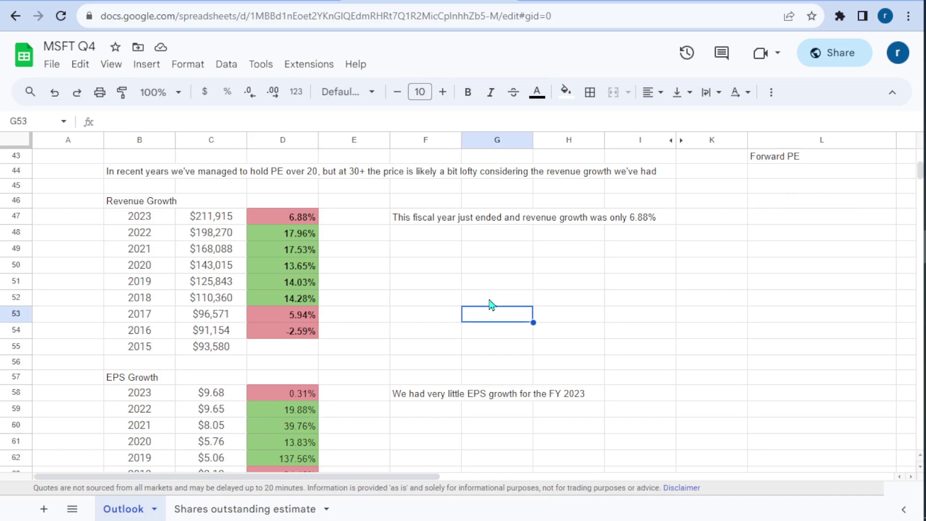
key("Down")
key("Down")
key("Down")
key("Down")
key("Down")
key("Down")
key("Down")
key("Down")
key("Down")
key("Down")
key("Down")
key("Down")
key("Down")
key("Down")
key("Down")
key("Down")
key("Down")
key("Down")
key("Down")
key("Down")
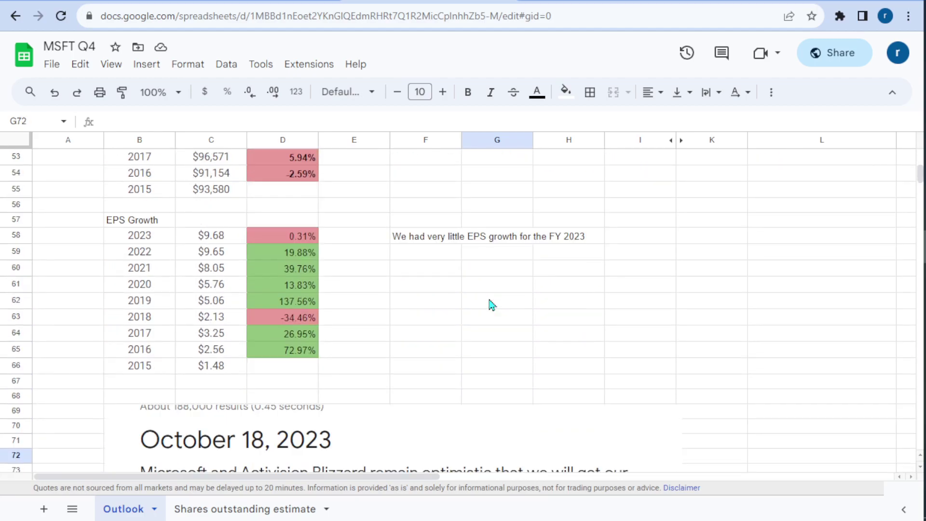
key("Down")
key("Down")
key("Down")
key("Down")
key("Down")
key("Down")
key("Down")
key("Down")
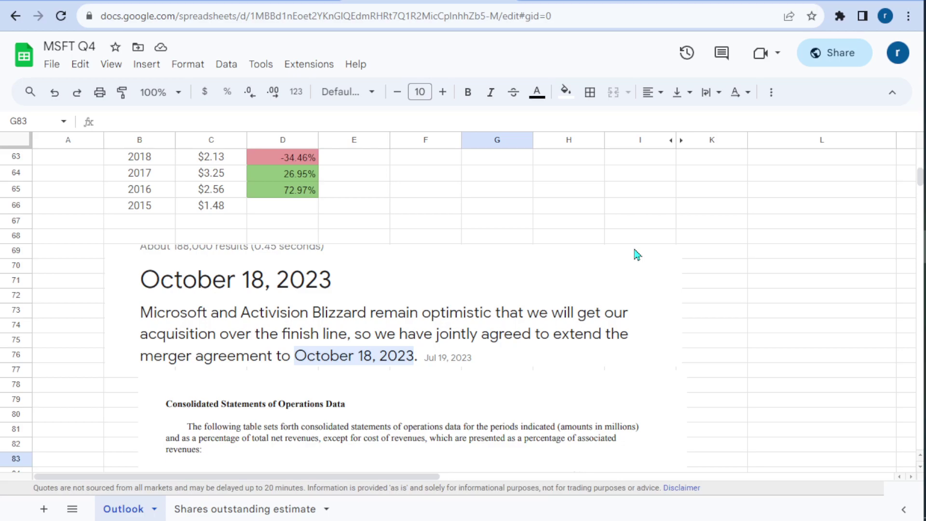
- Examine Activision's 2022 and 2021 net revenues table and the note on how the merger affects MSFT revenue growth
key("Down")
key("Down")
key("Down")
key("Down")
key("Down")
key("Down")
key("Down")
key("Down")
key("Down")
key("Down")
key("Down")
key("Down")
key("Down")
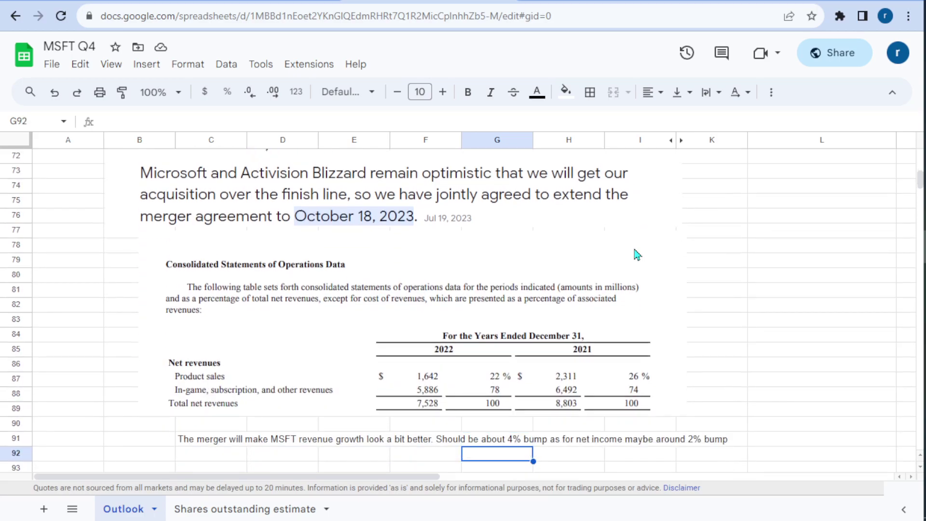